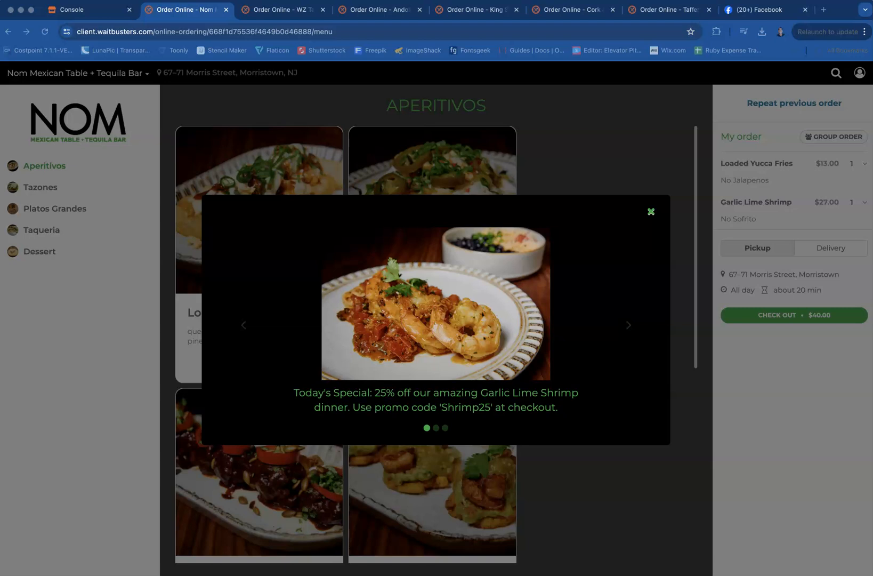
View the ambiance video and table-booking slides of the promotional pop-up, open the booking slide's reservation page, and close that page
{"action": "left_click", "coordinate": [501, 159]}
{"action": "left_click", "coordinate": [436, 428]}
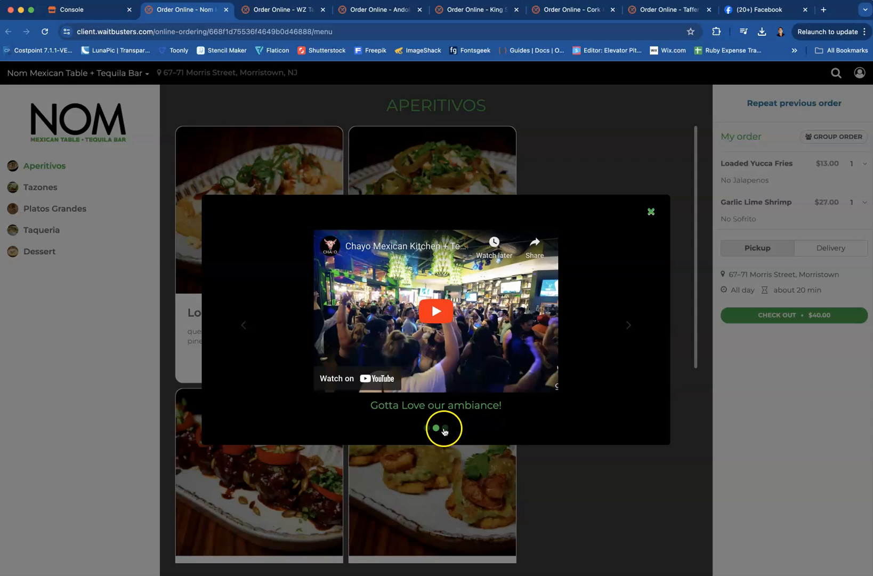
{"action": "left_click", "coordinate": [445, 430]}
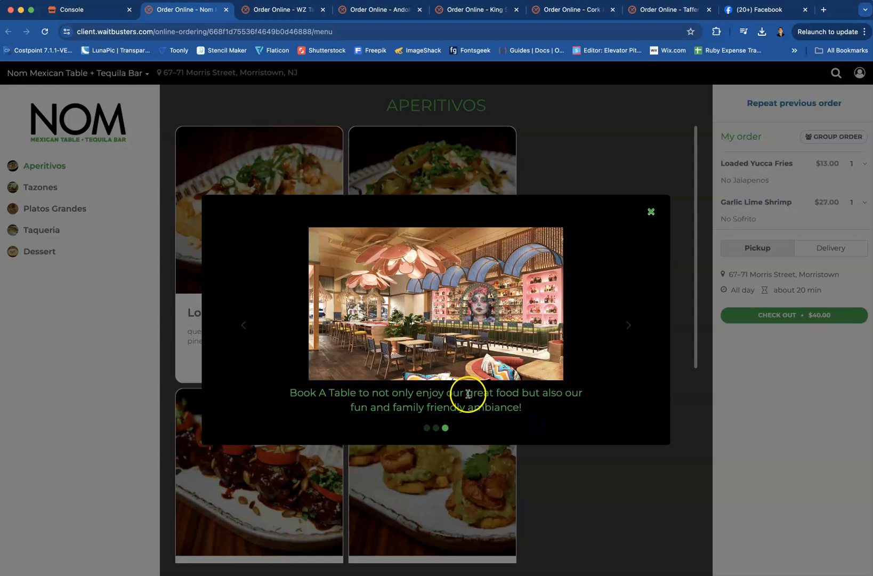
{"action": "left_click", "coordinate": [454, 376]}
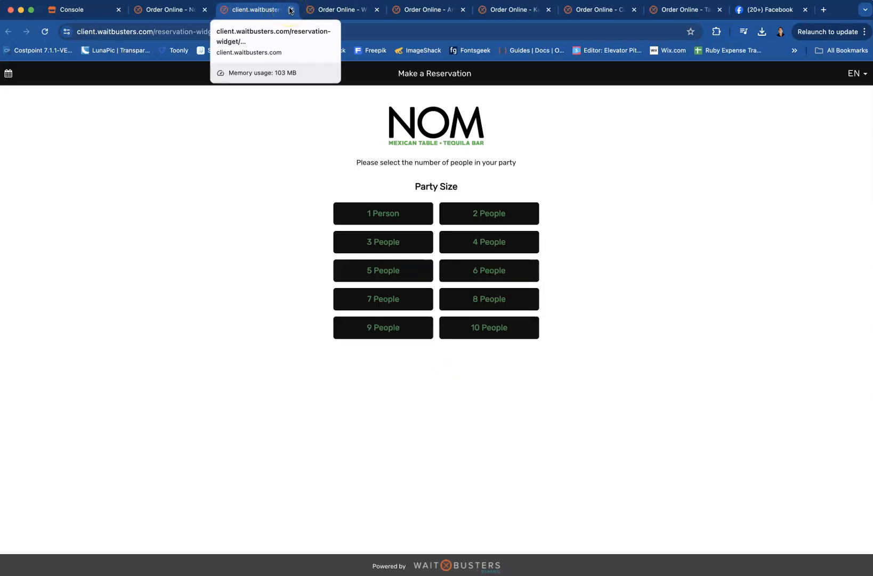
{"action": "left_click", "coordinate": [291, 10]}
Return to the Garlic Lime Shrimp slide, view its linked menu section in a separate page, and close that page and the promotional pop-up
{"action": "left_click", "coordinate": [436, 428]}
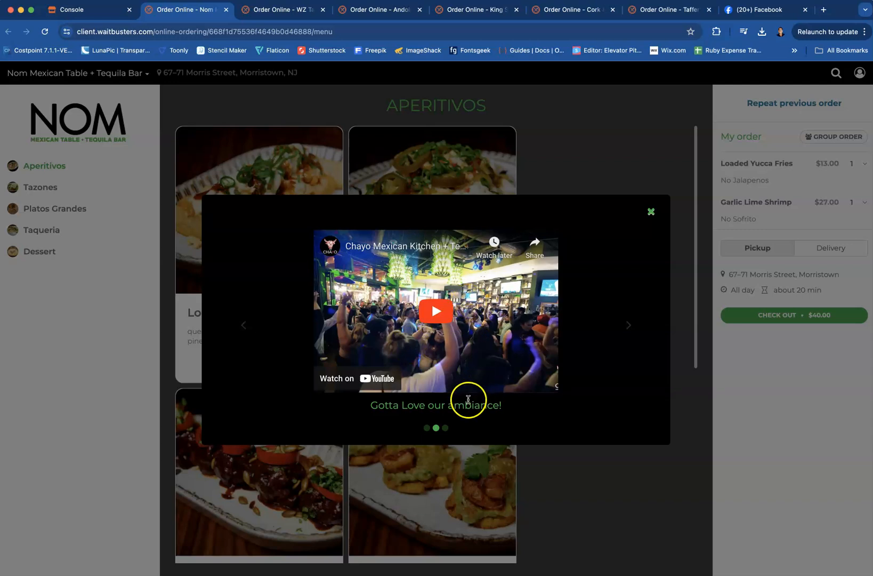
{"action": "left_click", "coordinate": [426, 428]}
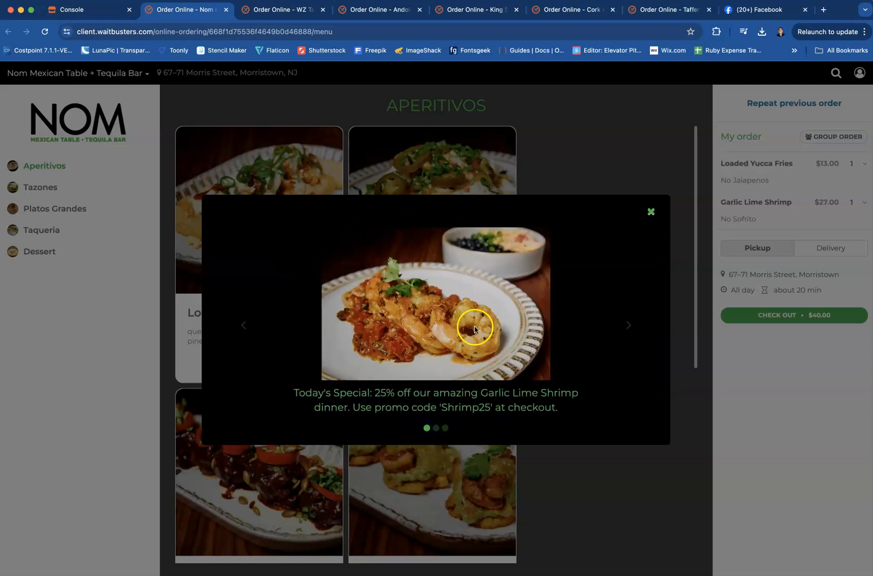
{"action": "left_click", "coordinate": [450, 375]}
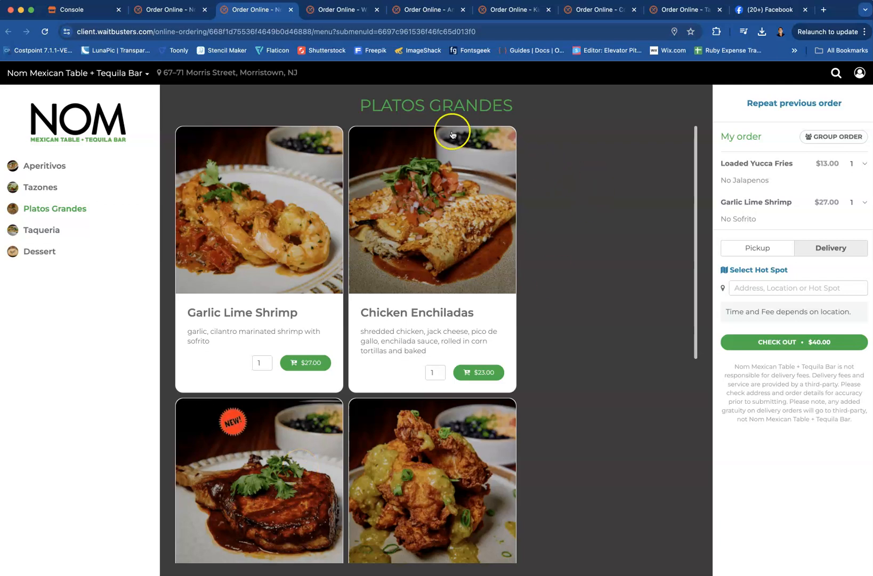
{"action": "left_click", "coordinate": [291, 9]}
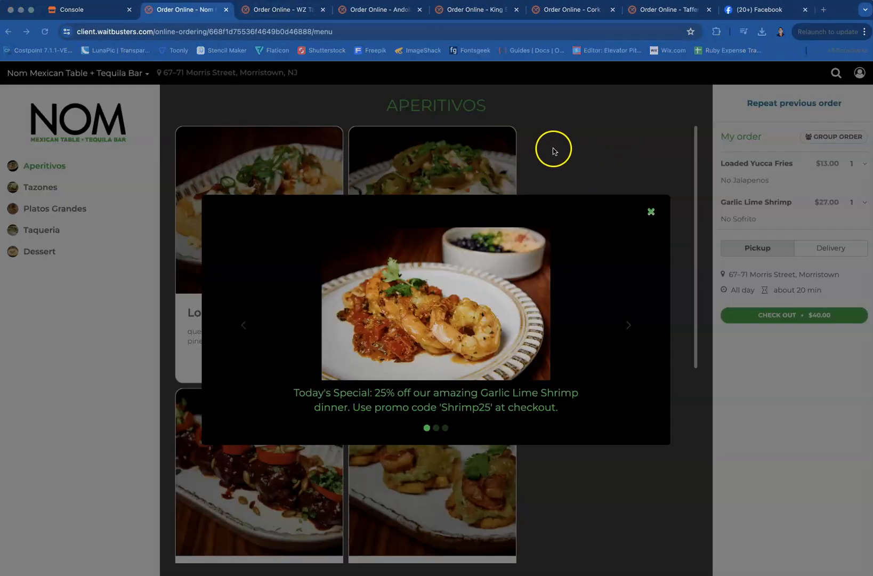
{"action": "left_click", "coordinate": [603, 206]}
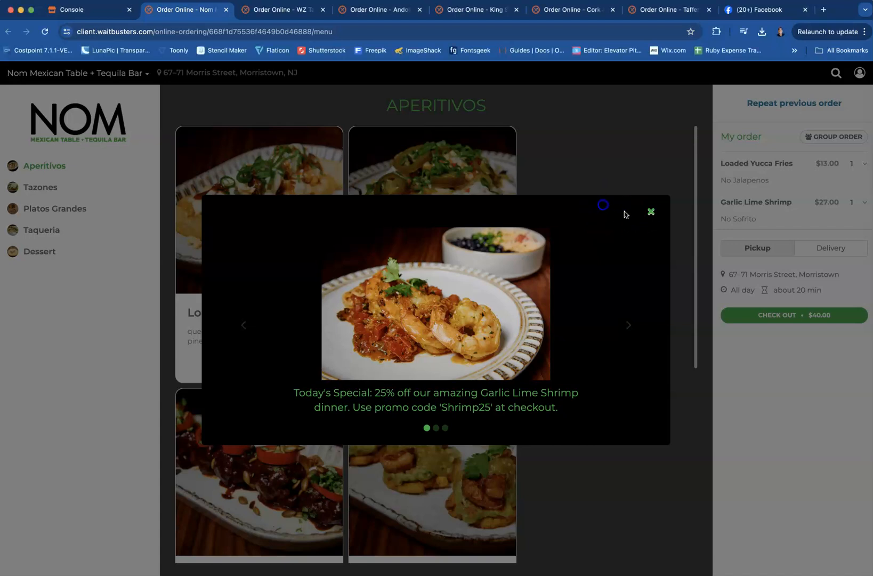
{"action": "left_click", "coordinate": [652, 211]}
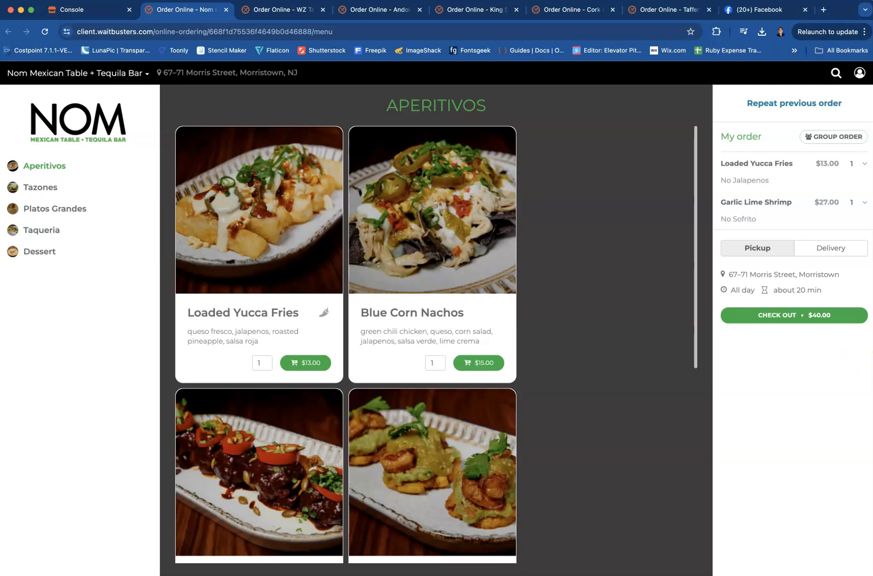
Look through the ordering pages of WZ Tavern, Andolini's, King Street Oyster Bar, Cork & Rye and Taffer's Tavern, and return to Nom's page
{"action": "left_click", "coordinate": [269, 10]}
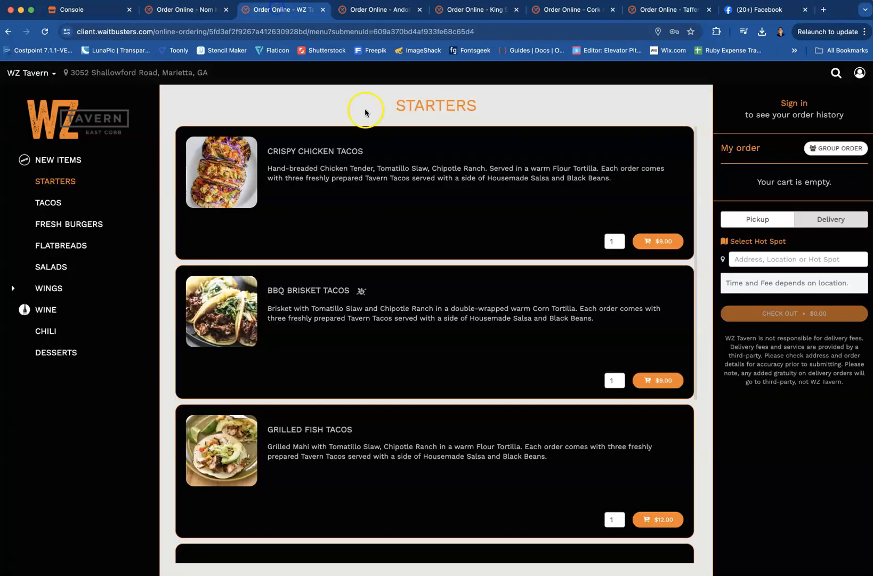
{"action": "left_click", "coordinate": [374, 11]}
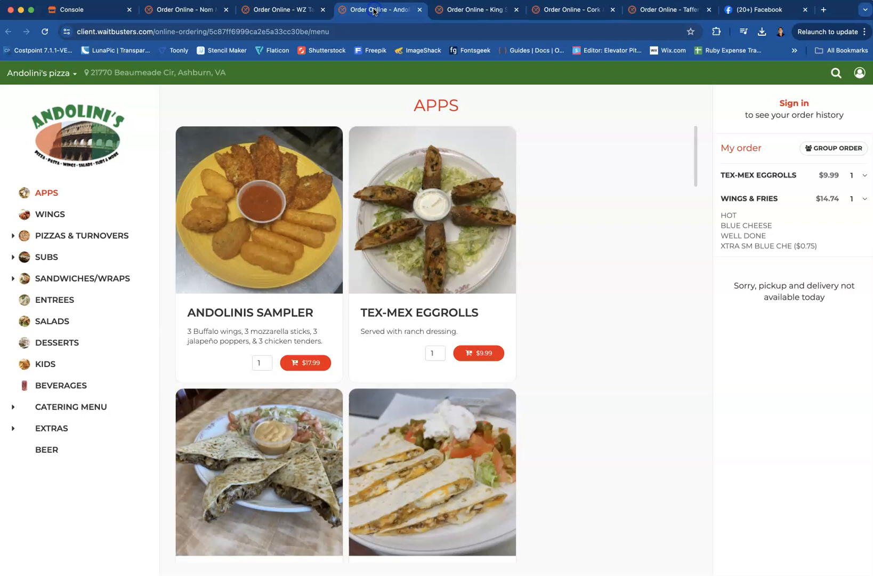
{"action": "left_click", "coordinate": [477, 12]}
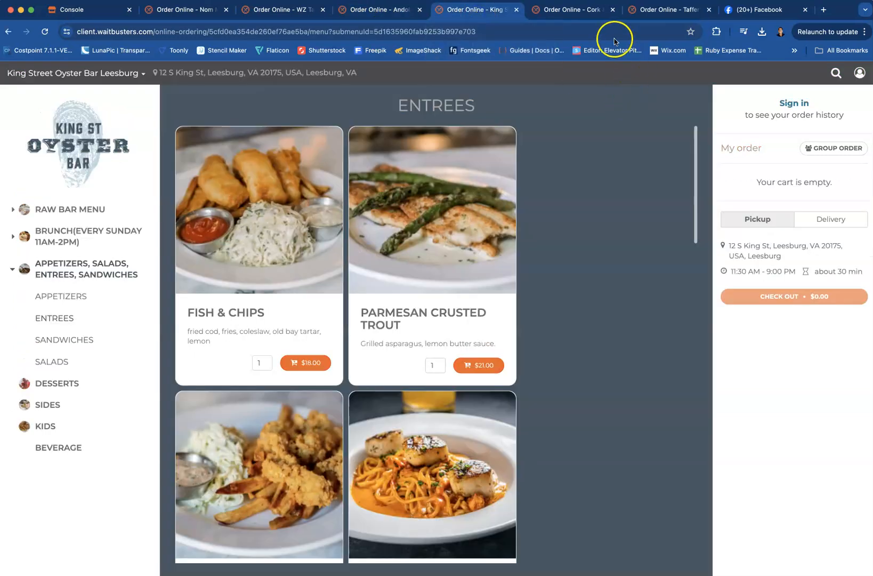
{"action": "left_click", "coordinate": [576, 12]}
{"action": "left_click", "coordinate": [657, 12]}
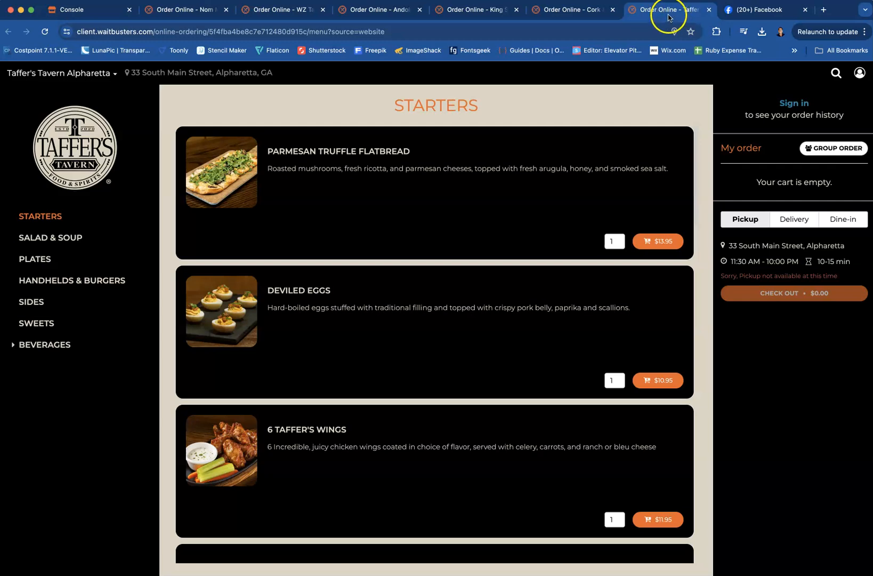
{"action": "left_click", "coordinate": [187, 12]}
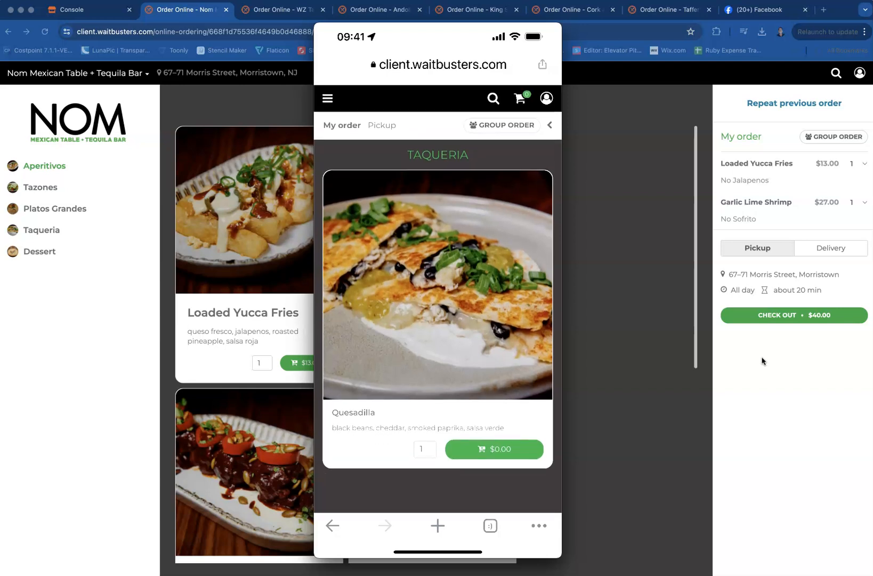
Minimize the phone preview window and widen the browser window slightly so the Aperitivos menu fits three columns
{"action": "mouse_move", "coordinate": [333, 31]}
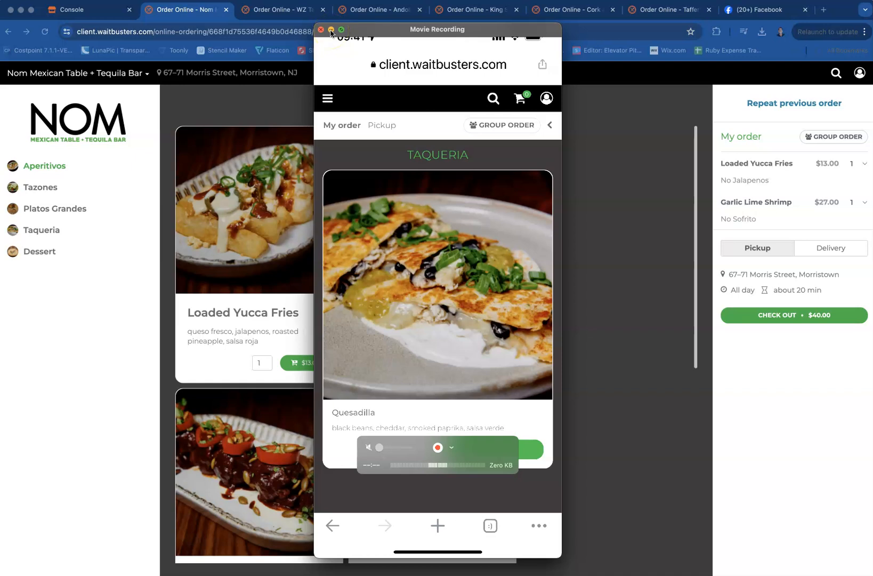
{"action": "left_click", "coordinate": [330, 30]}
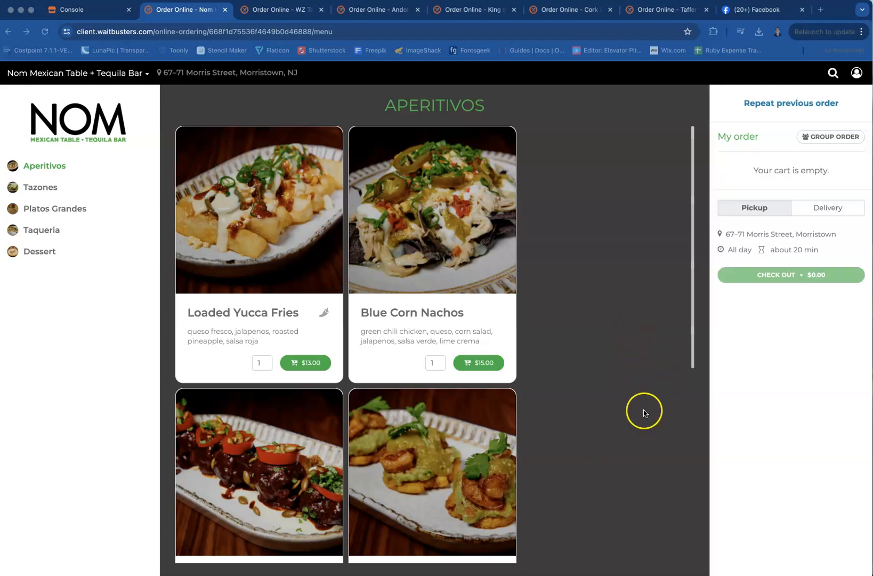
{"action": "left_click", "coordinate": [617, 388]}
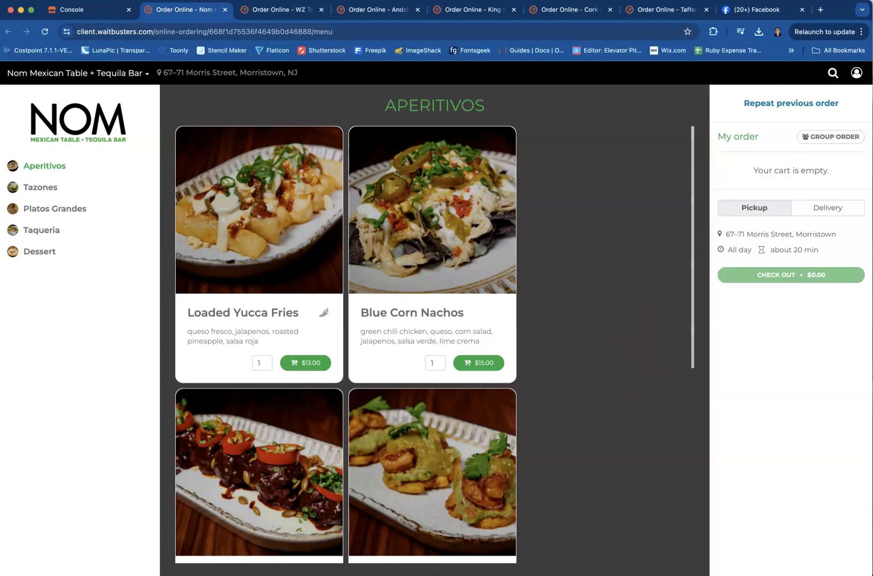
{"action": "left_click_drag", "start_coordinate": [872, 511], "coordinate": [872, 511]}
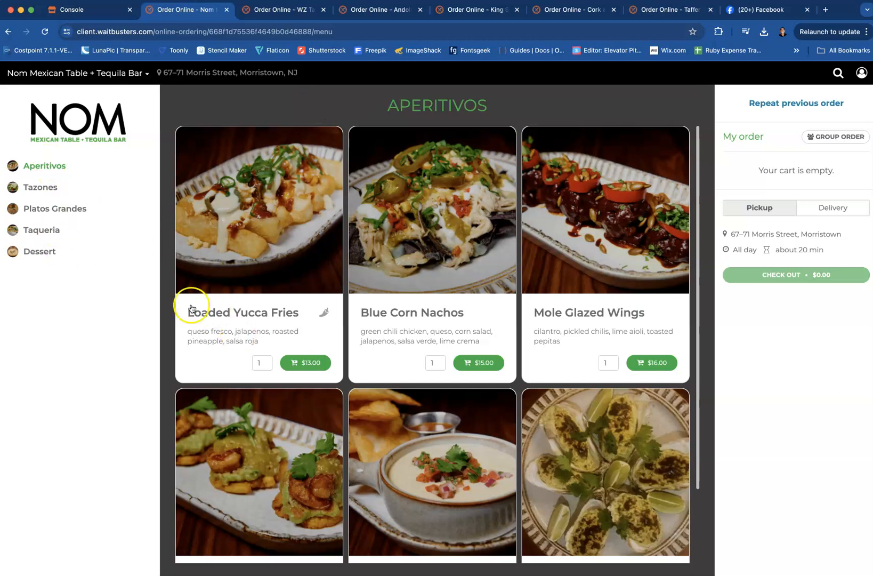
Open the Romaine bowl from the Tazones category and choose Cilantro Lime Dressing
{"action": "scroll", "coordinate": [238, 270], "scroll_direction": "down", "scroll_amount": 1}
{"action": "left_click", "coordinate": [33, 186]}
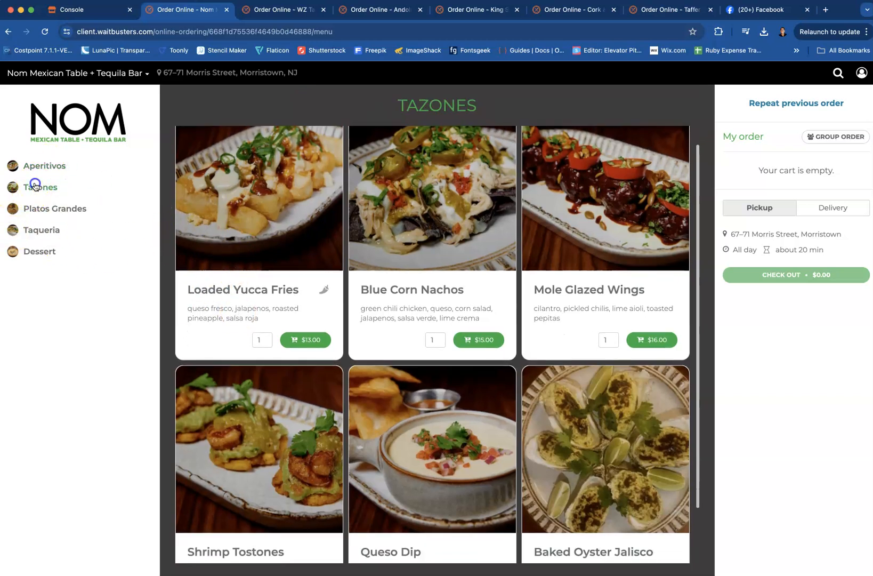
{"action": "left_click", "coordinate": [217, 317]}
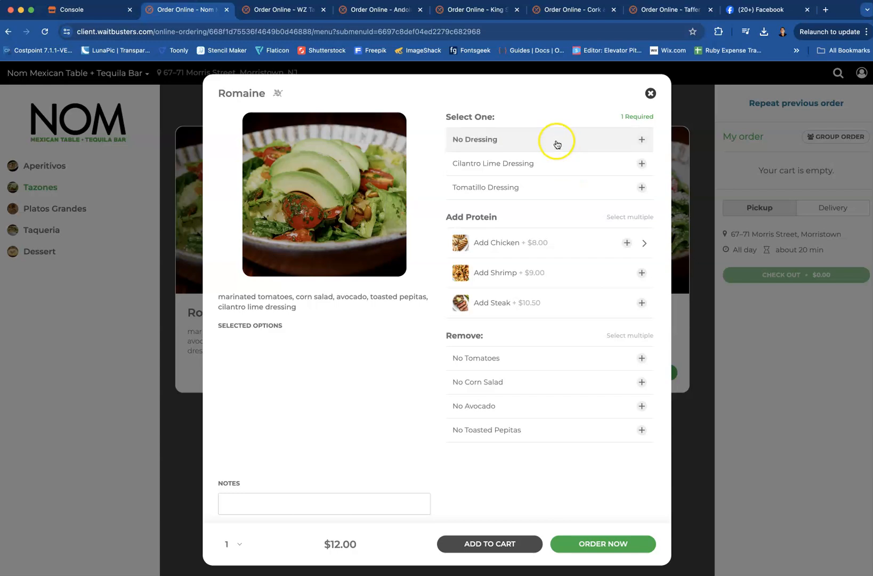
{"action": "left_click", "coordinate": [551, 165]}
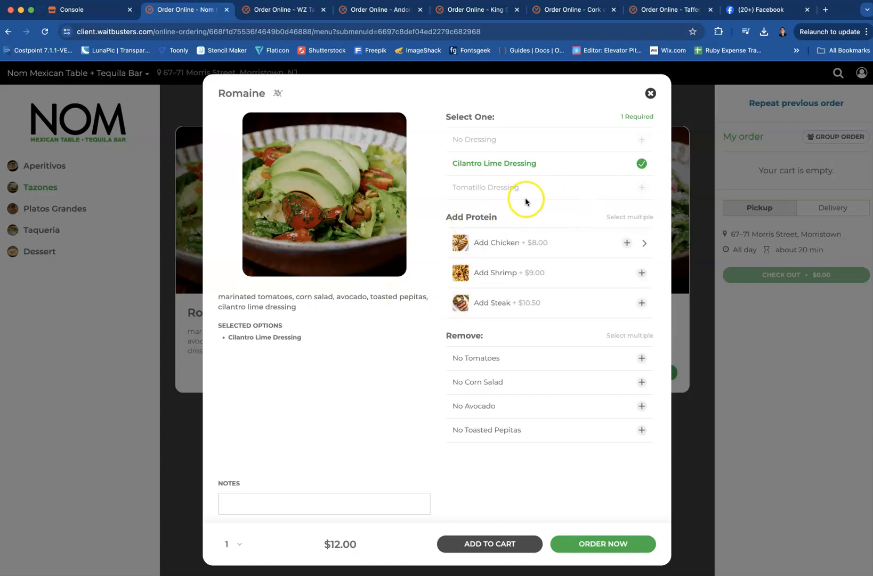
Add chicken as the Romaine bowl's protein, with Grilled Chicken as the type, and save the choice
{"action": "left_click", "coordinate": [644, 246]}
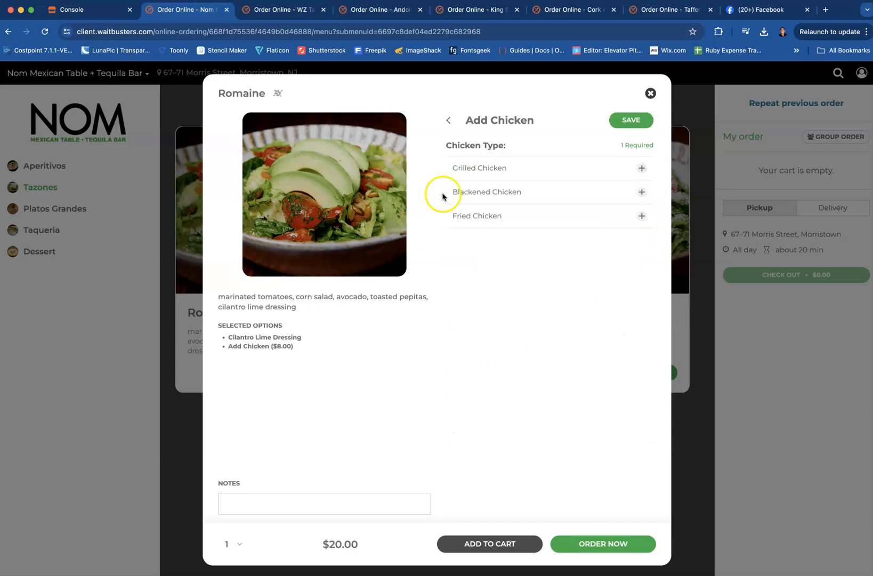
{"action": "left_click", "coordinate": [642, 168]}
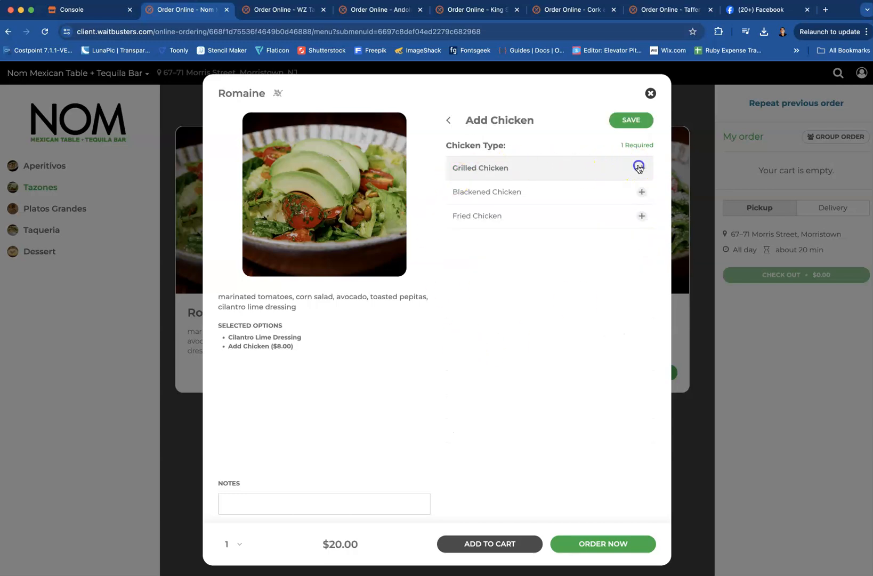
{"action": "left_click", "coordinate": [643, 126]}
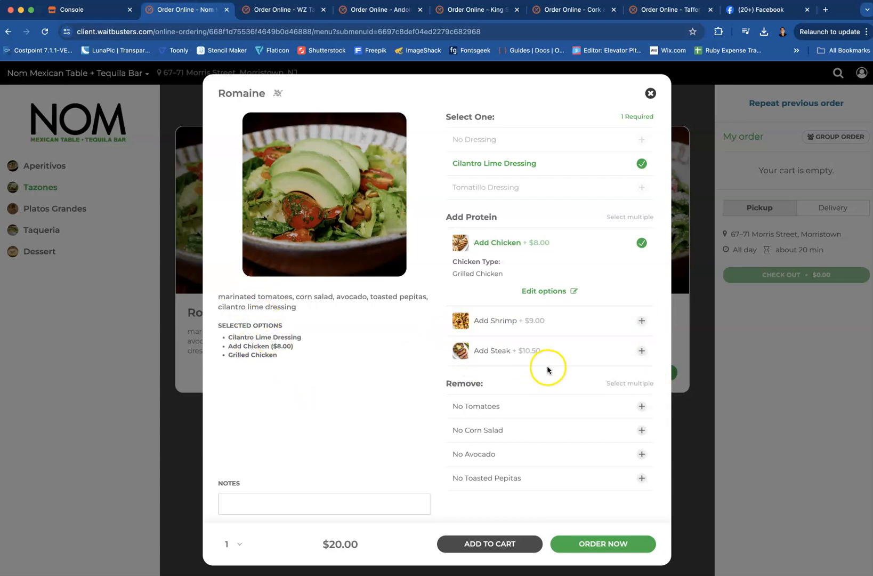
Leave the toasted pepitas out of the Romaine bowl and add it to the cart, confirming the Morristown restaurant location
{"action": "left_click", "coordinate": [553, 480]}
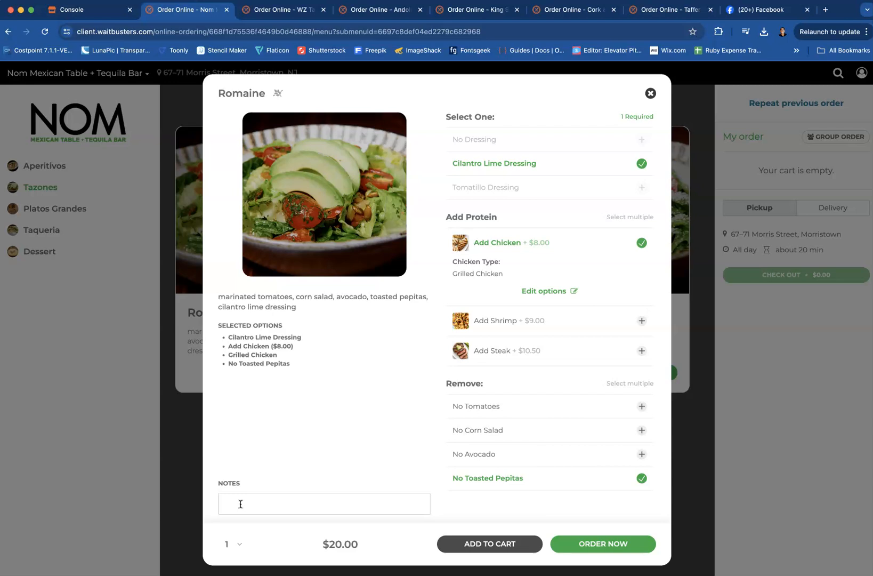
{"action": "left_click", "coordinate": [507, 543]}
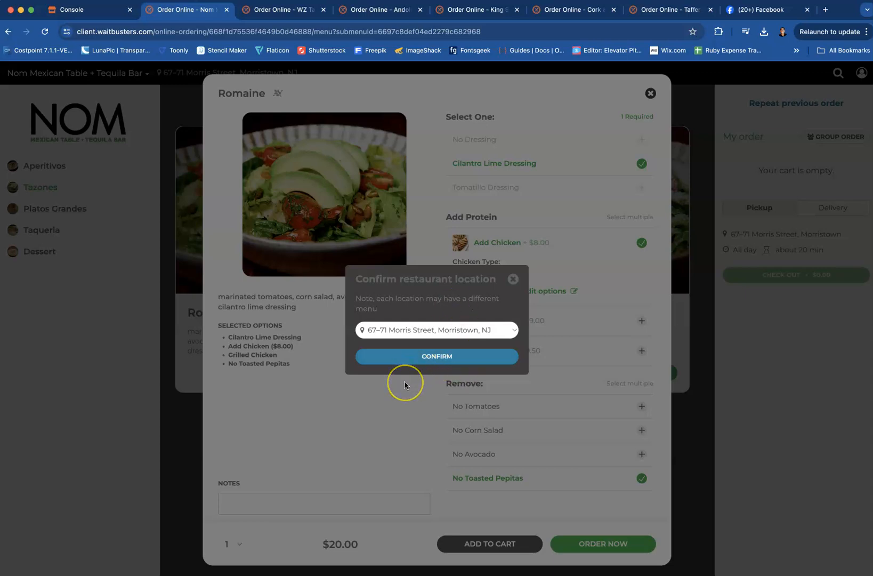
{"action": "left_click", "coordinate": [426, 357]}
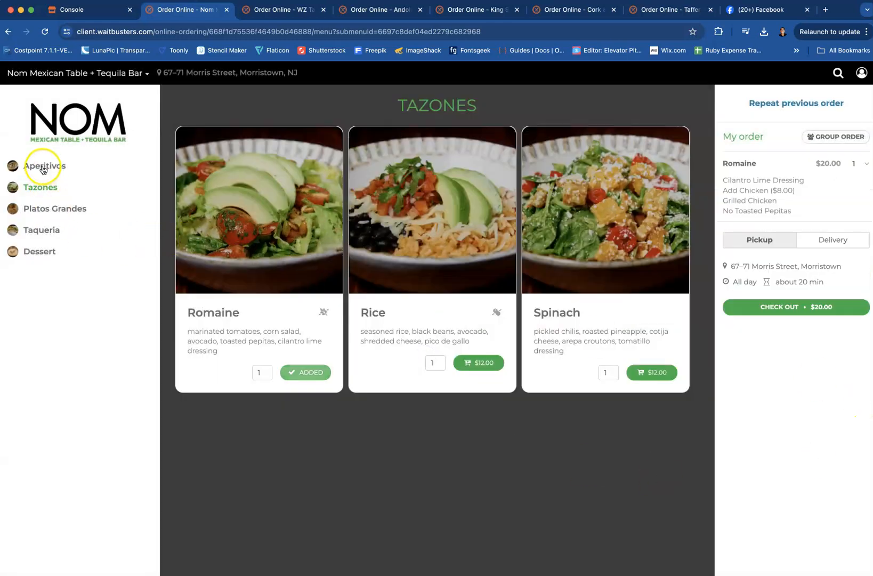
Add one Loaded Yucca Fries from the Aperitivos category to the cart without any removals
{"action": "left_click", "coordinate": [44, 168]}
{"action": "left_click", "coordinate": [265, 310]}
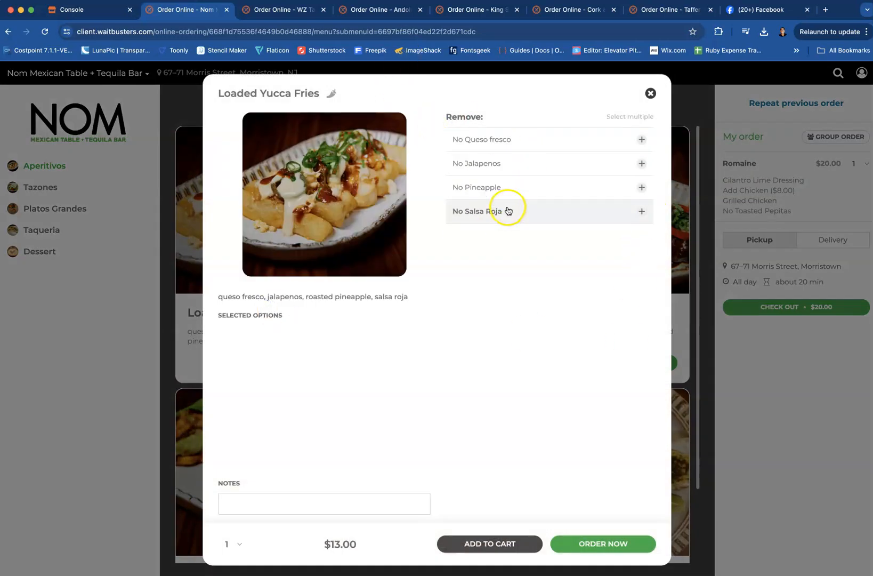
{"action": "left_click", "coordinate": [522, 542]}
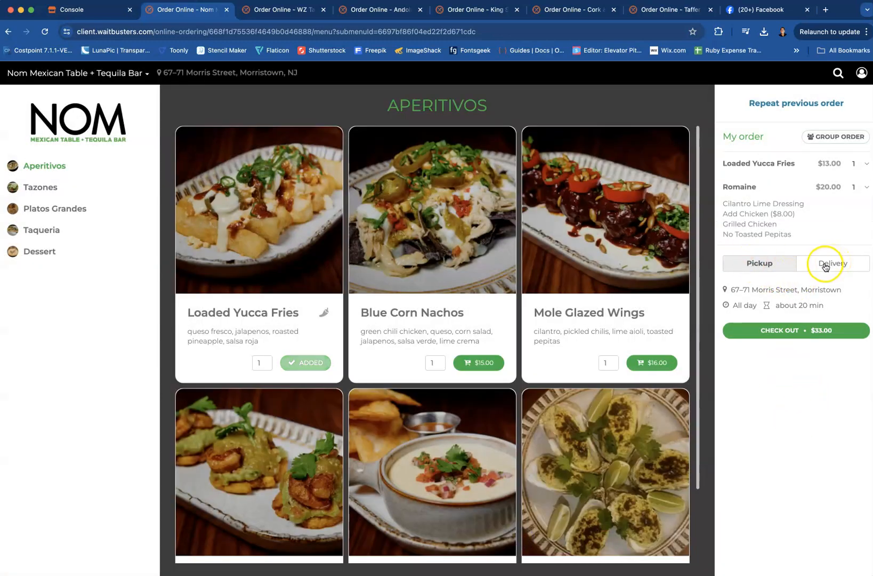
Proceed to checkout without adding a dessert and request curbside pickup with the car described as White VW
{"action": "left_click", "coordinate": [792, 328]}
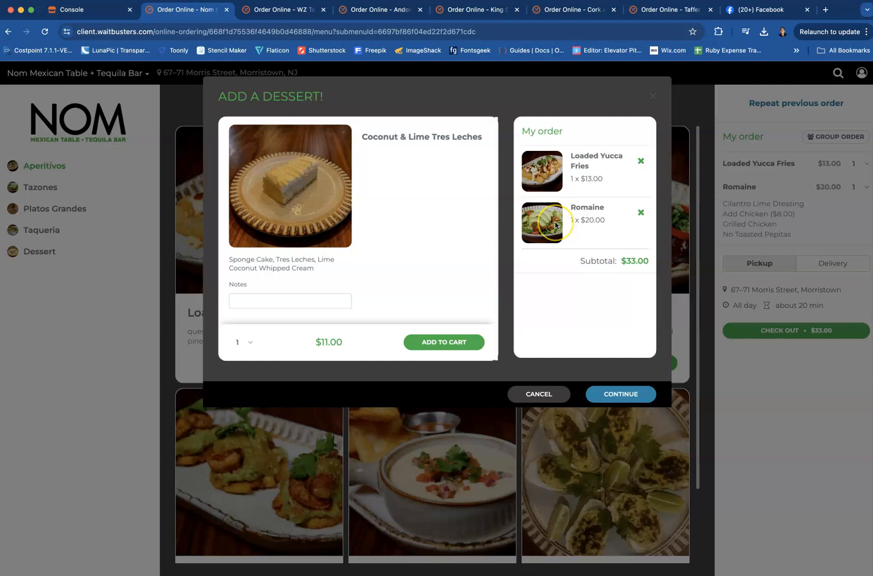
{"action": "left_click", "coordinate": [619, 395]}
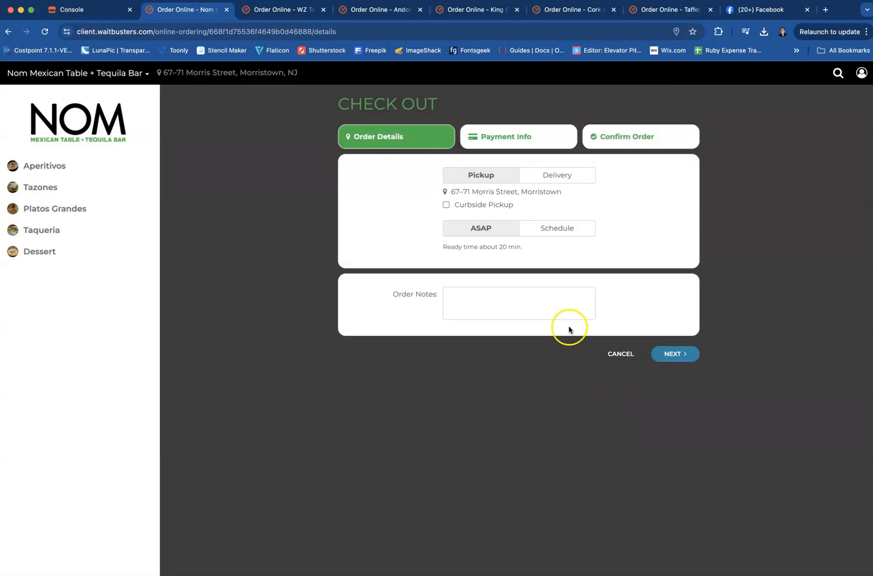
{"action": "left_click", "coordinate": [446, 205]}
{"action": "left_click", "coordinate": [466, 223]}
{"action": "type", "text": "White VW"}
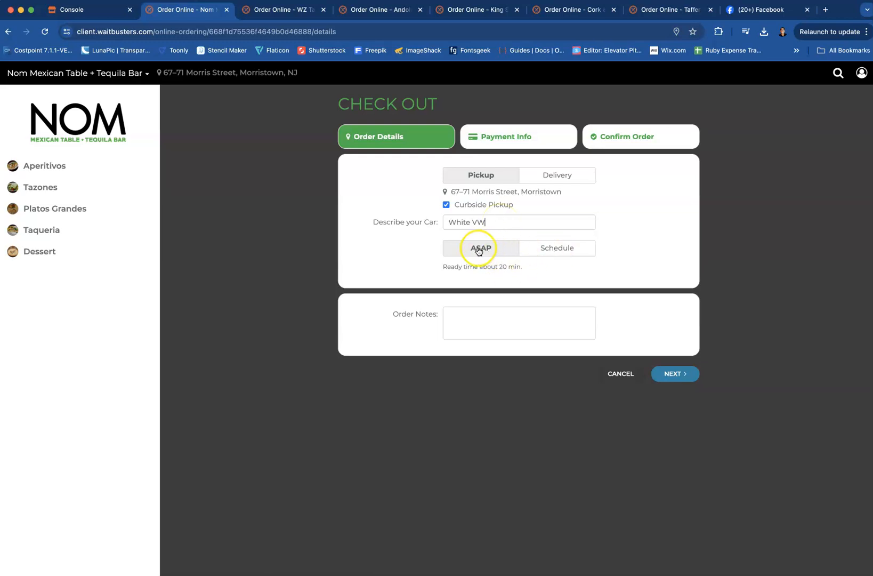
Preview the scheduled pickup option, set the pickup timing back to ASAP, and continue to the payment information
{"action": "left_click", "coordinate": [571, 250]}
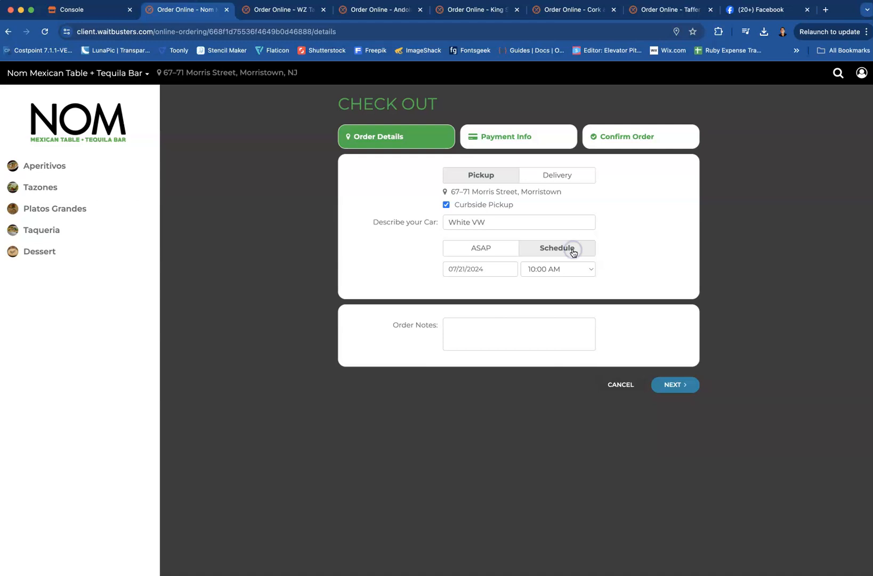
{"action": "left_click", "coordinate": [468, 247]}
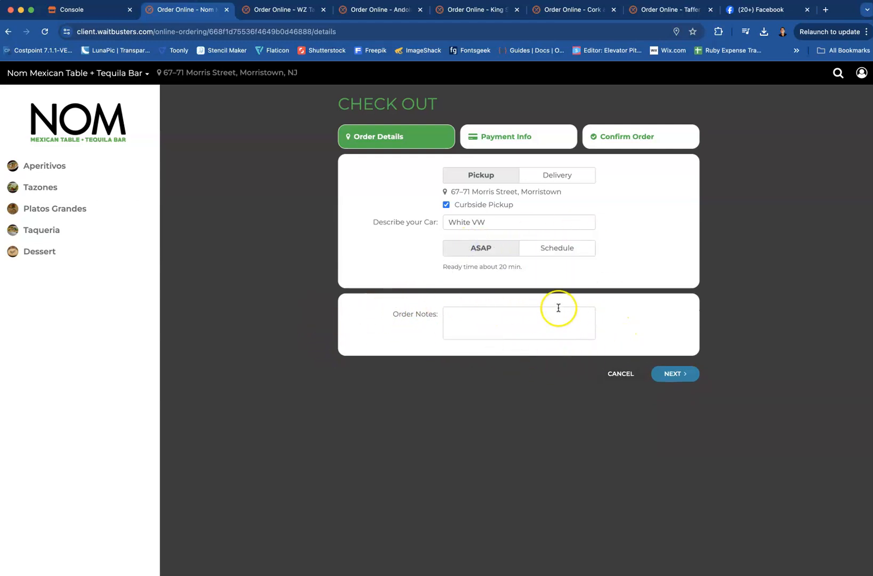
{"action": "left_click", "coordinate": [674, 373]}
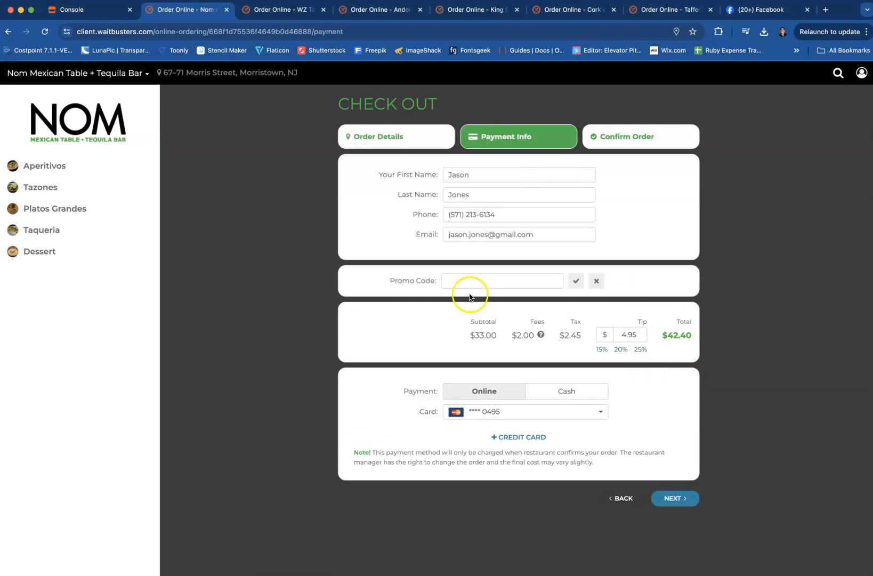
Try the promo code Shrimp25 and add one Garlic Lime Shrimp from the Platos Grandes category to the cart
{"action": "left_click", "coordinate": [458, 279]}
{"action": "left_click", "coordinate": [576, 280]}
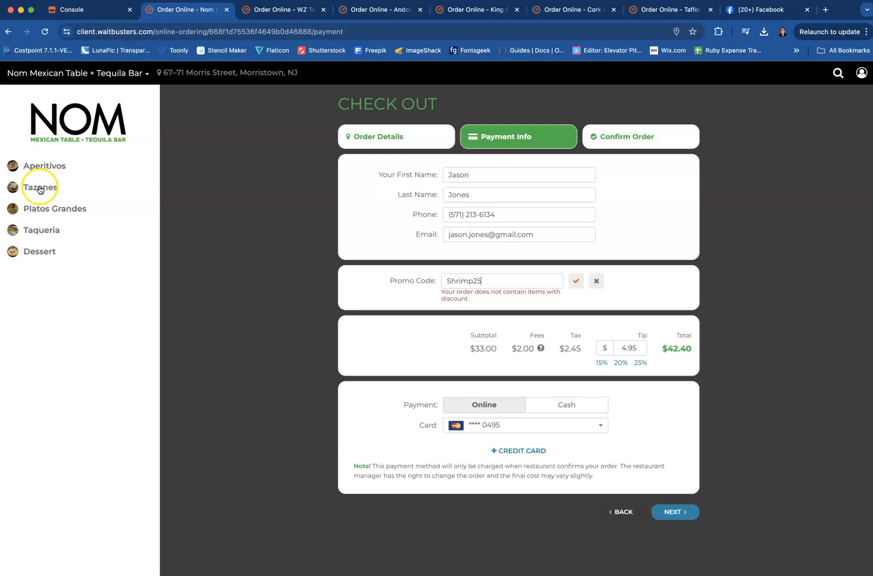
{"action": "left_click", "coordinate": [41, 209]}
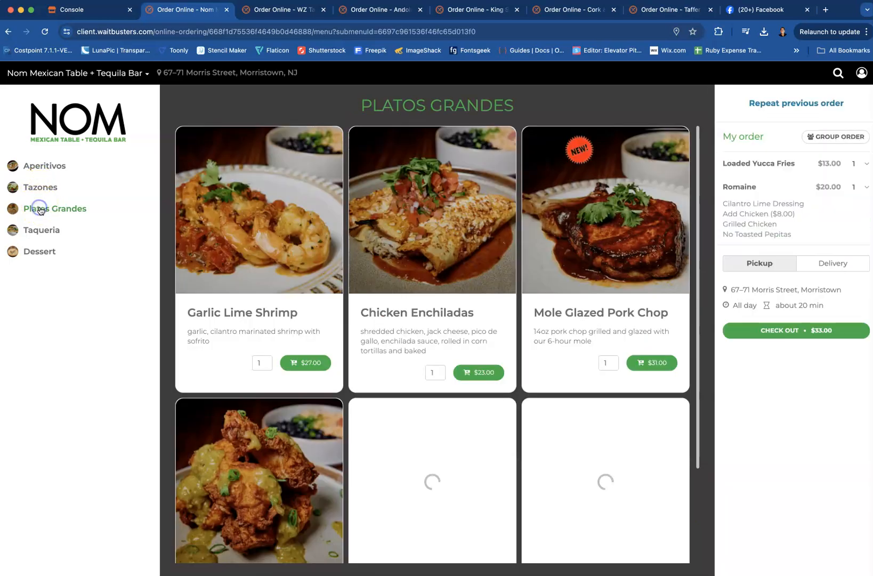
{"action": "left_click", "coordinate": [239, 311]}
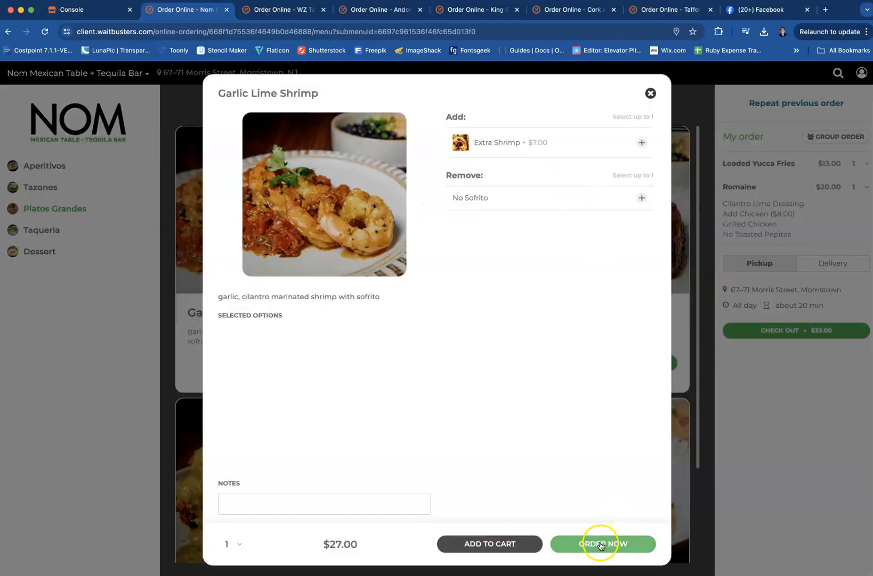
{"action": "left_click", "coordinate": [498, 544]}
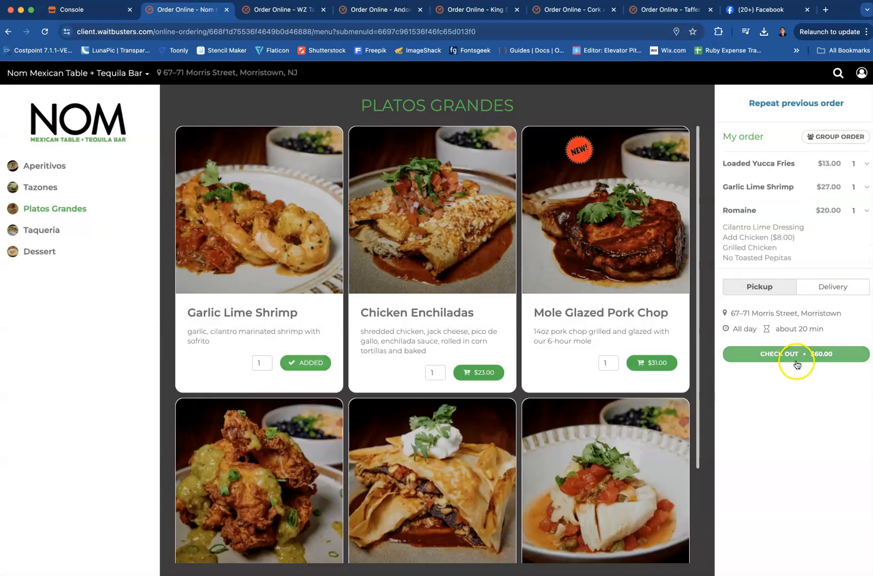
Check out again without a dessert, keeping the curbside pickup details, and apply the promo code Shrimp25 to the order
{"action": "left_click", "coordinate": [794, 355]}
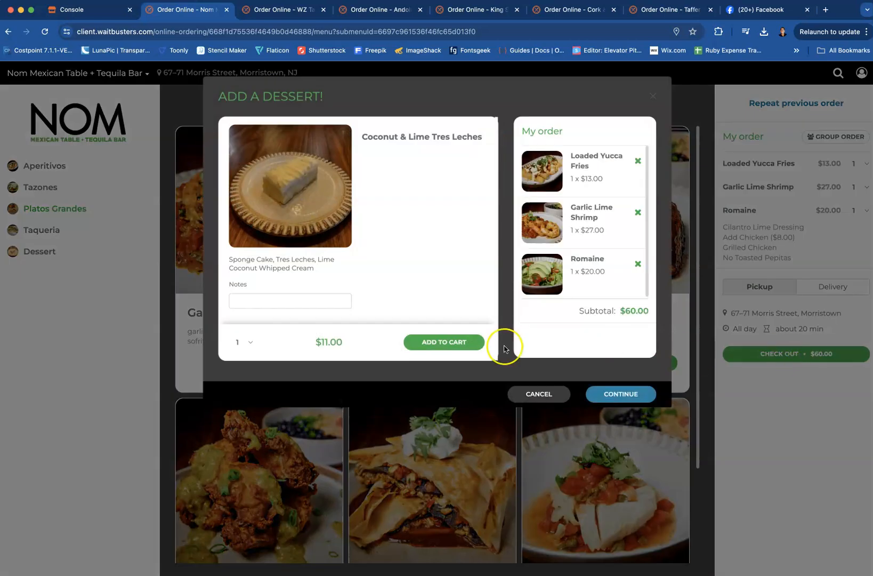
{"action": "left_click", "coordinate": [610, 393]}
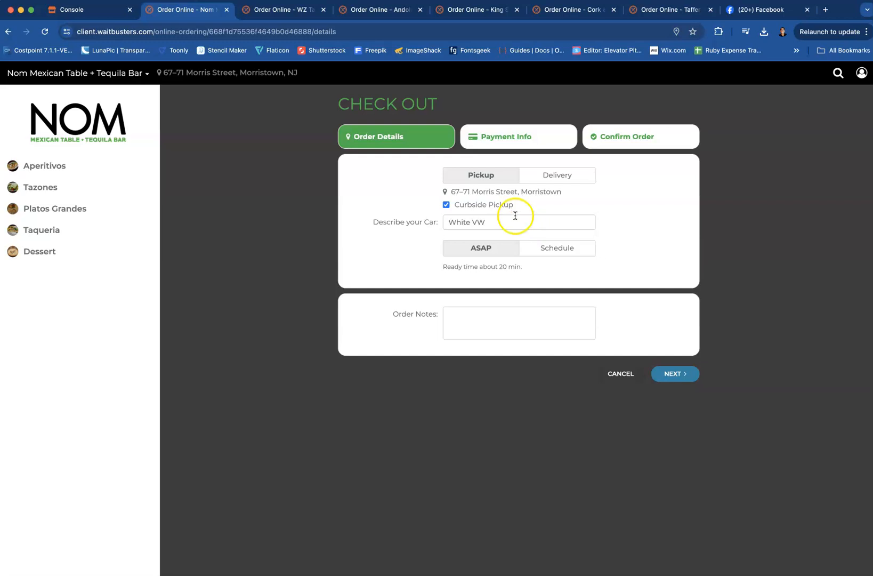
{"action": "left_click", "coordinate": [673, 373]}
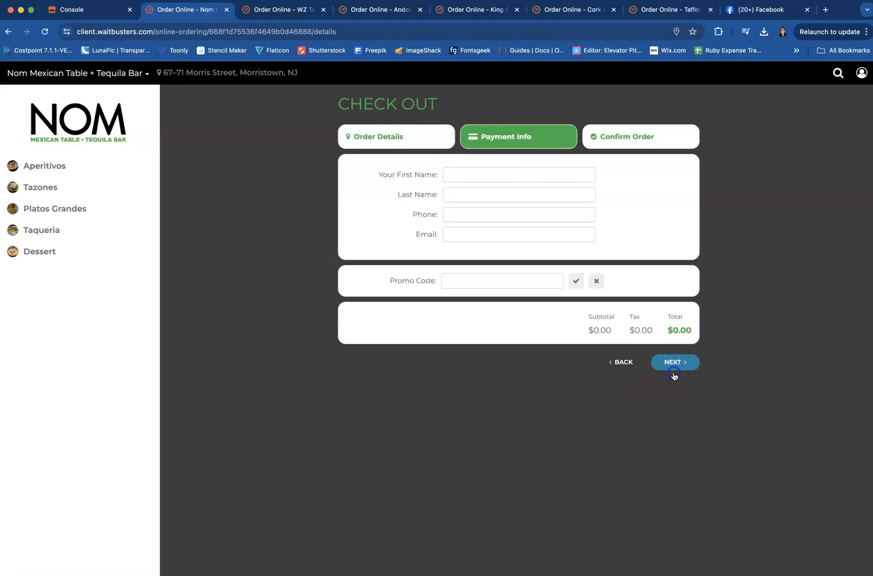
{"action": "left_click", "coordinate": [470, 276]}
{"action": "type", "text": "Shrimp25"}
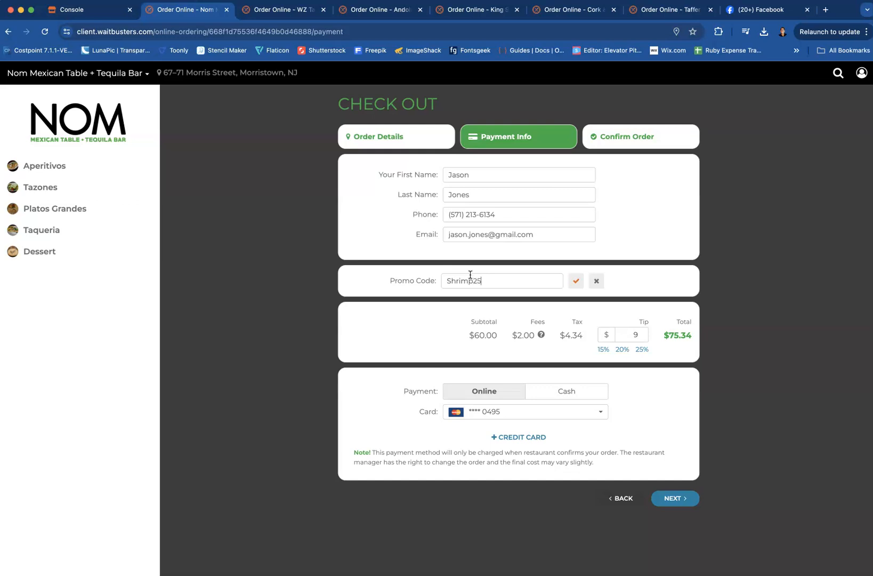
{"action": "left_click", "coordinate": [575, 281]}
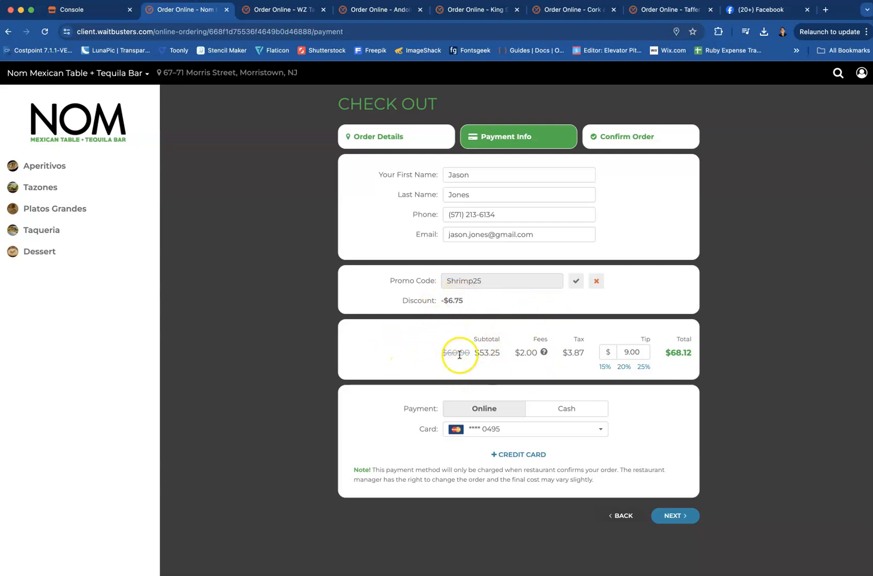
View the breakdown of the order fees and set the tip to 25%
{"action": "left_click", "coordinate": [544, 352]}
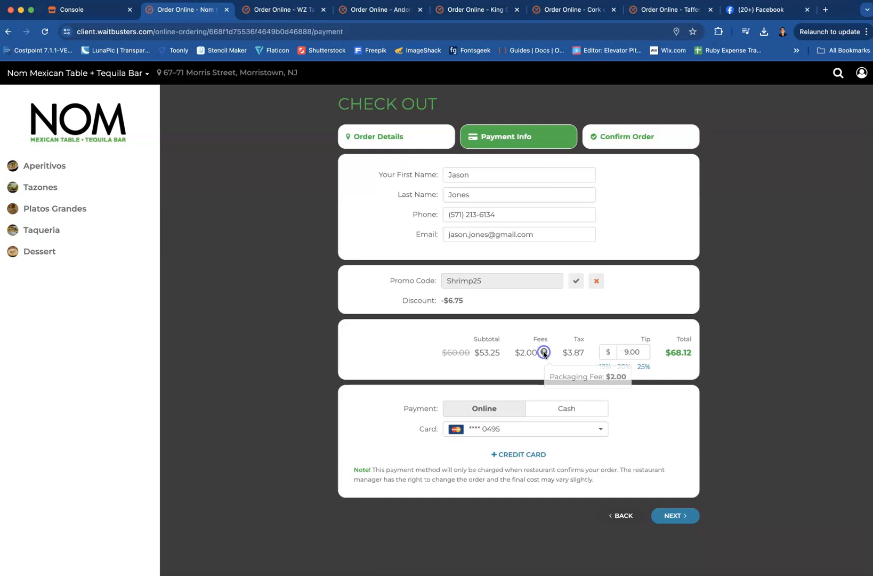
{"action": "left_click", "coordinate": [547, 331]}
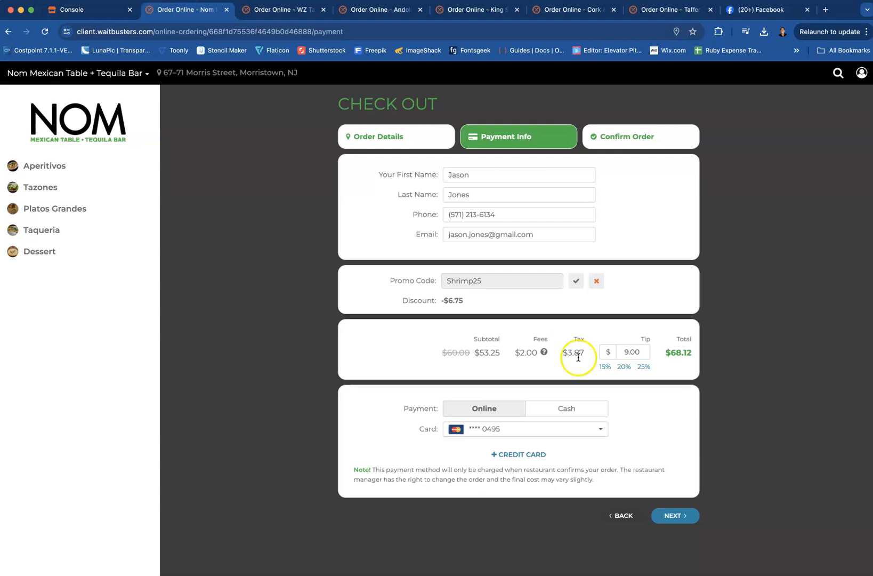
{"action": "left_click", "coordinate": [643, 368]}
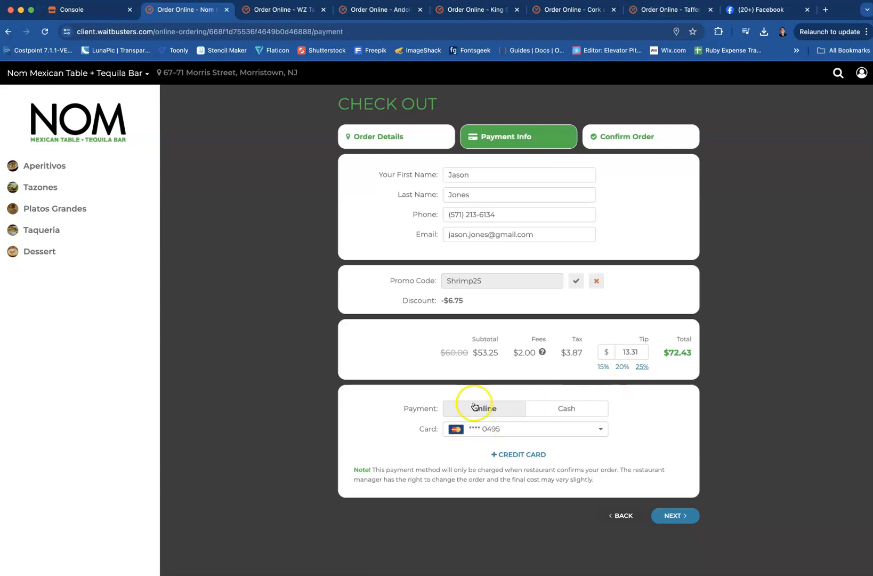
Choose cash as the payment method, review the order summary, and confirm the order
{"action": "left_click", "coordinate": [560, 408]}
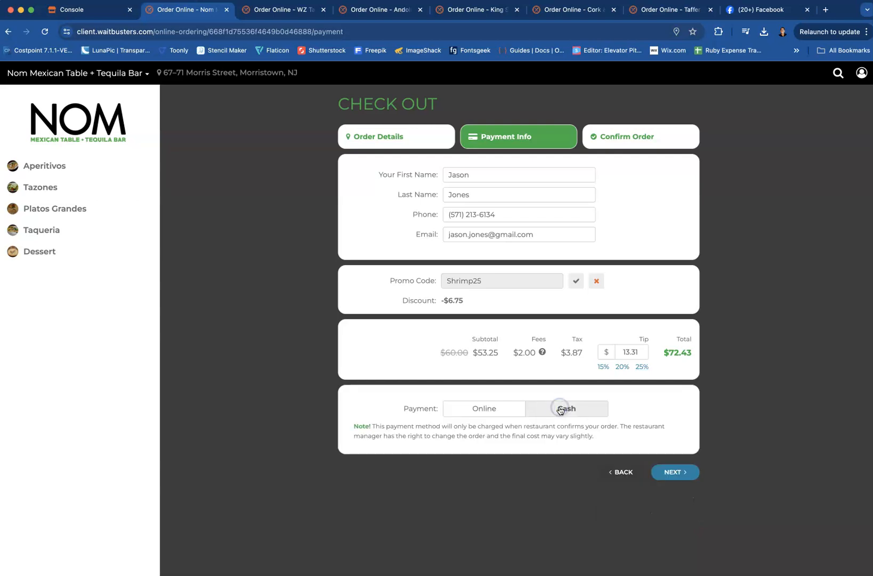
{"action": "left_click", "coordinate": [673, 472]}
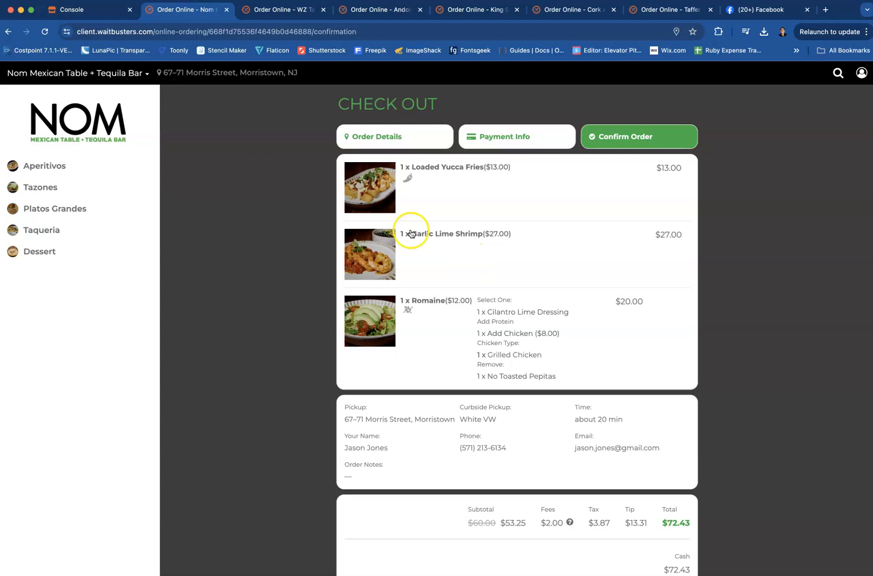
{"action": "scroll", "coordinate": [605, 405], "scroll_direction": "down", "scroll_amount": 2}
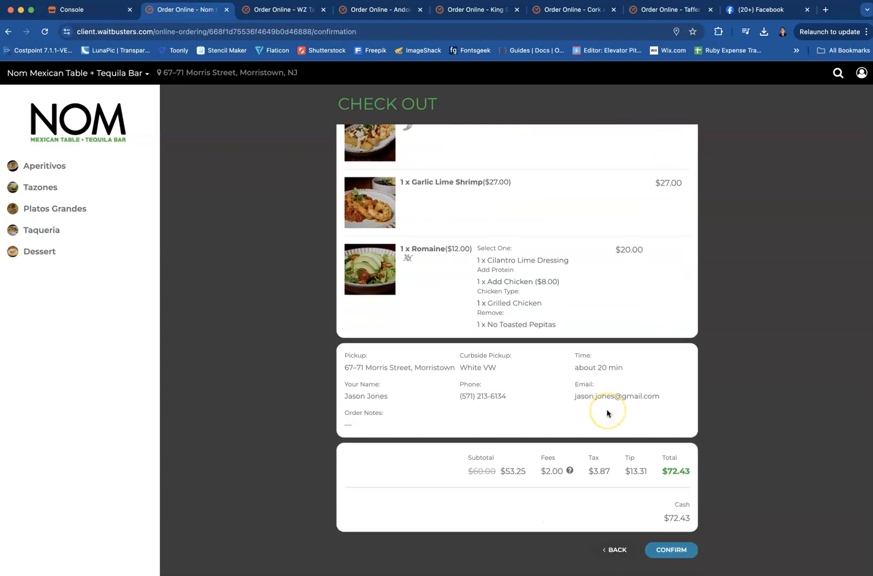
{"action": "scroll", "coordinate": [608, 413], "scroll_direction": "up", "scroll_amount": 2}
{"action": "scroll", "coordinate": [607, 413], "scroll_direction": "down", "scroll_amount": 2}
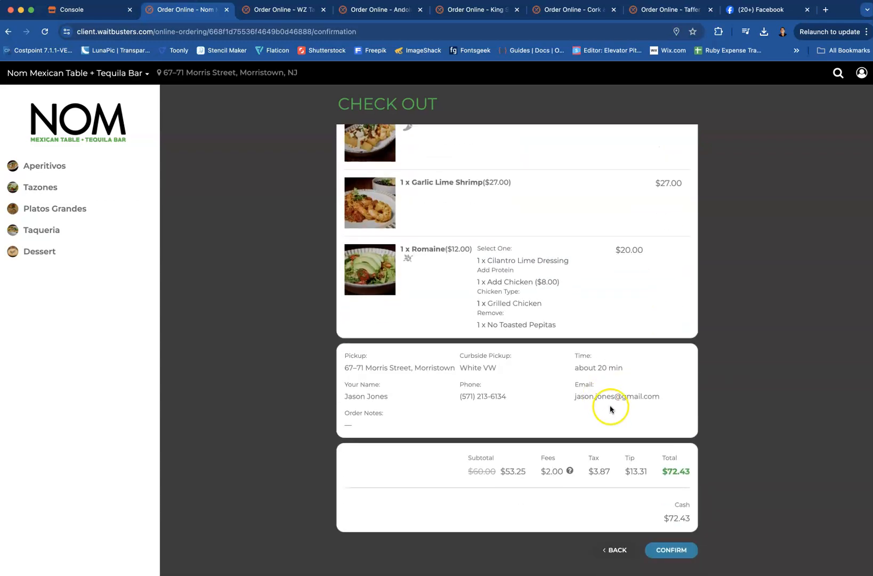
{"action": "left_click", "coordinate": [660, 549]}
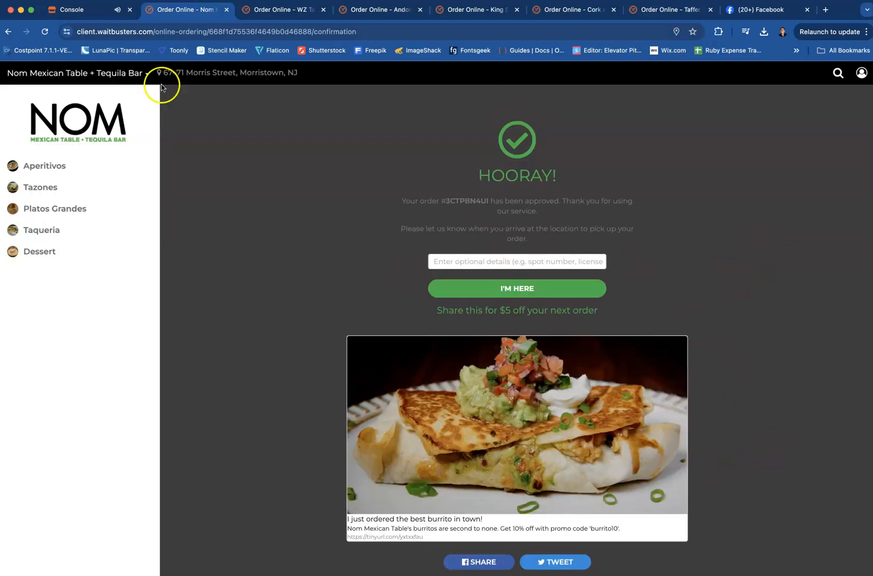
Switch to the restaurant Console, open the newly placed order from its alert, and clear all notifications
{"action": "left_click", "coordinate": [72, 10]}
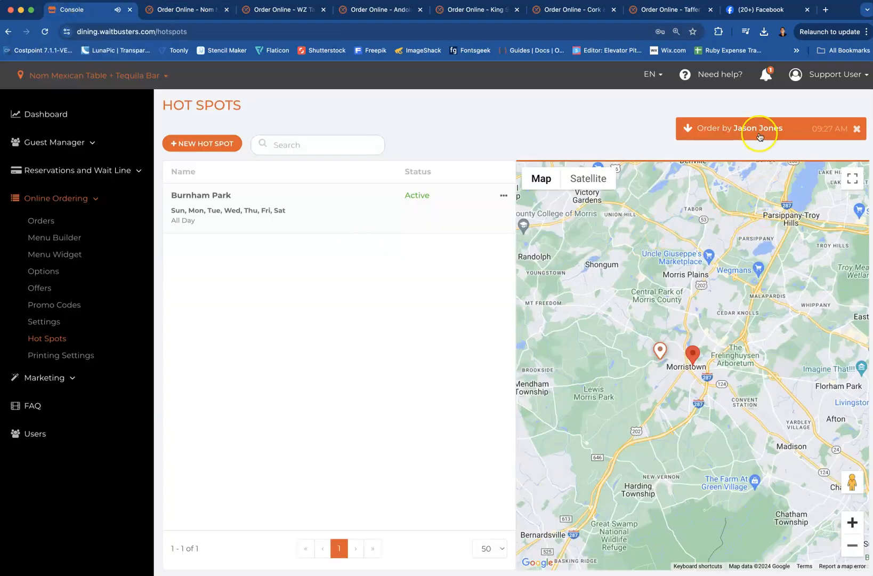
{"action": "left_click", "coordinate": [759, 130]}
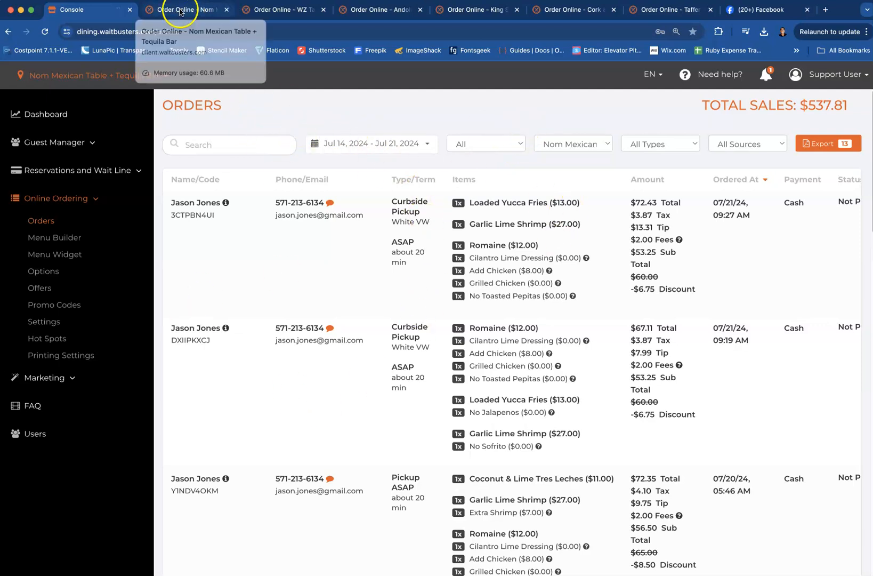
{"action": "left_click", "coordinate": [765, 75]}
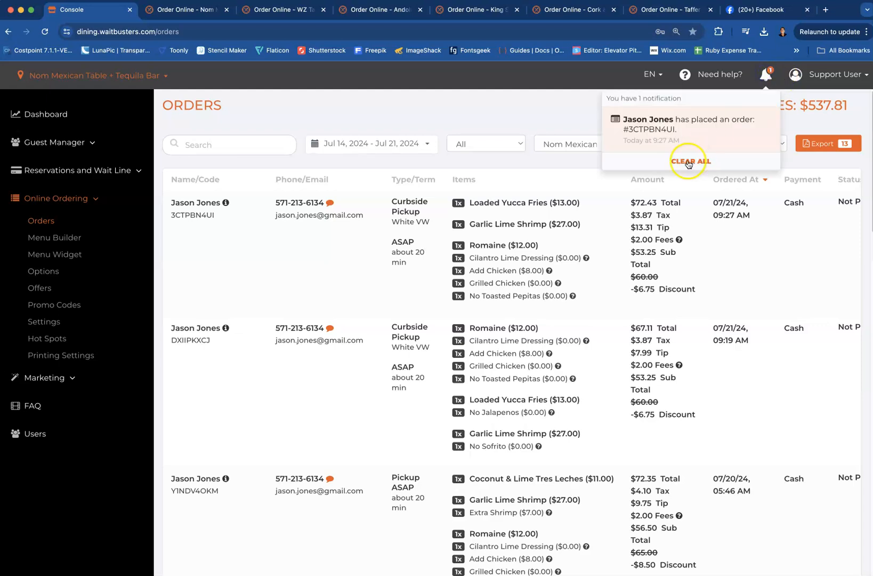
{"action": "left_click", "coordinate": [691, 162]}
Return to the order confirmation page and notify the restaurant of the arrival with the details "I have arrived"
{"action": "left_click", "coordinate": [185, 21]}
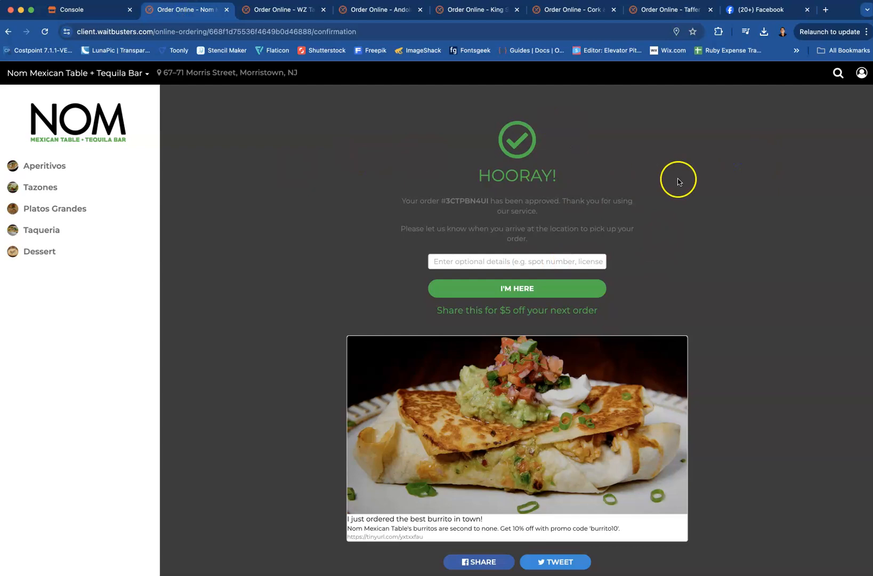
{"action": "left_click", "coordinate": [682, 228]}
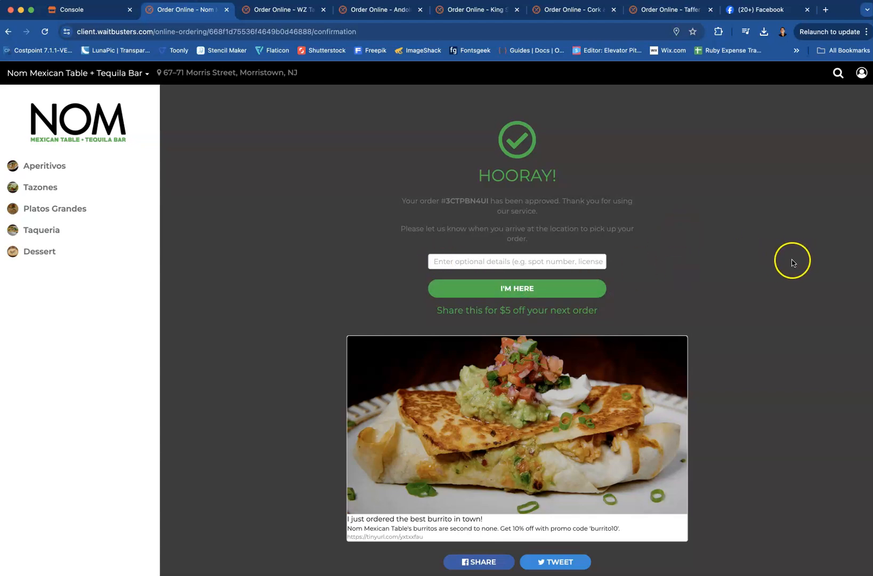
{"action": "scroll", "coordinate": [793, 264], "scroll_direction": "down", "scroll_amount": 2}
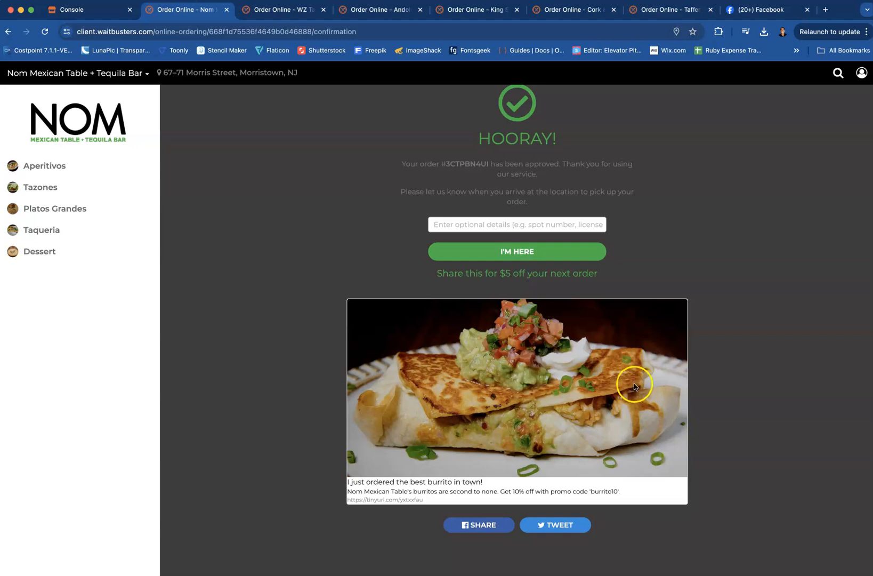
{"action": "scroll", "coordinate": [631, 380], "scroll_direction": "up", "scroll_amount": 1}
{"action": "left_click", "coordinate": [479, 262]}
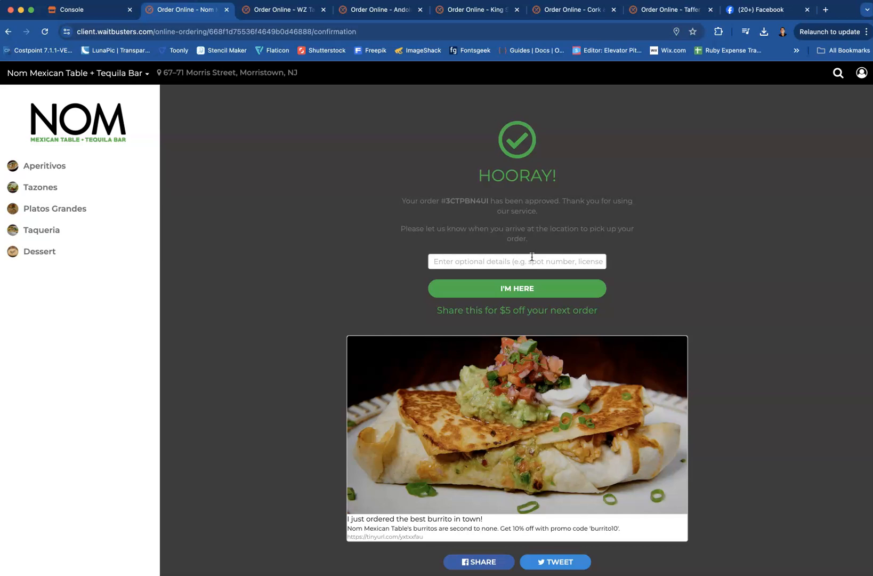
{"action": "type", "text": "I have arrived"}
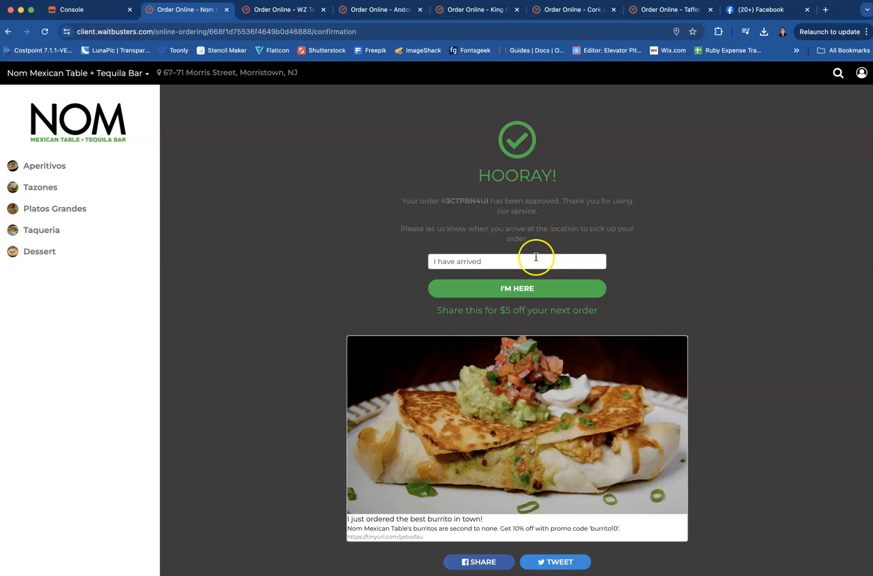
{"action": "left_click", "coordinate": [519, 289]}
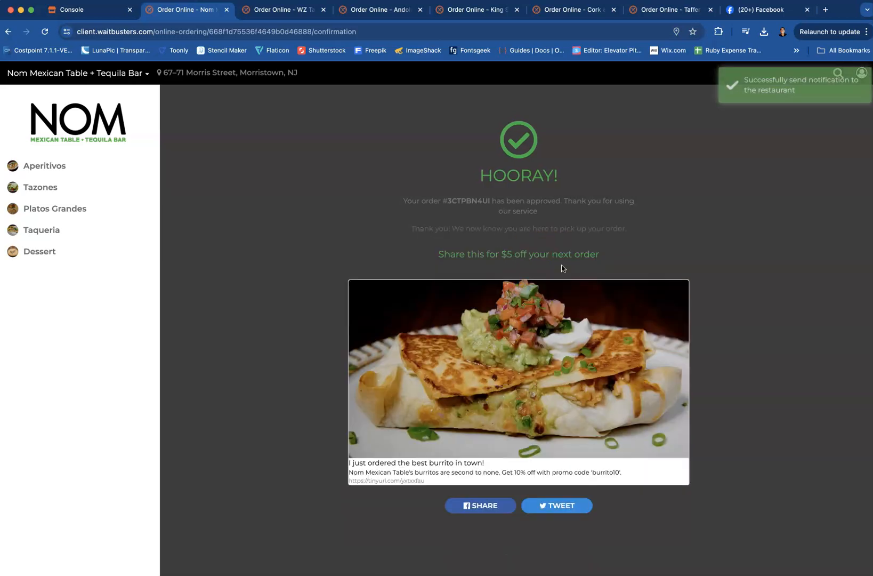
Check the guest's arrival notification in the Console and return to the ordering page
{"action": "left_click", "coordinate": [82, 10]}
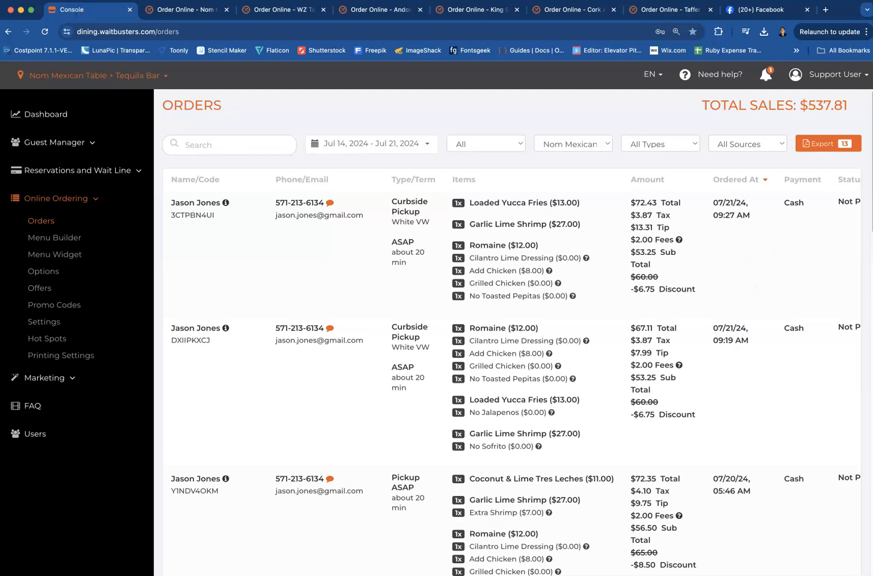
{"action": "left_click", "coordinate": [766, 74]}
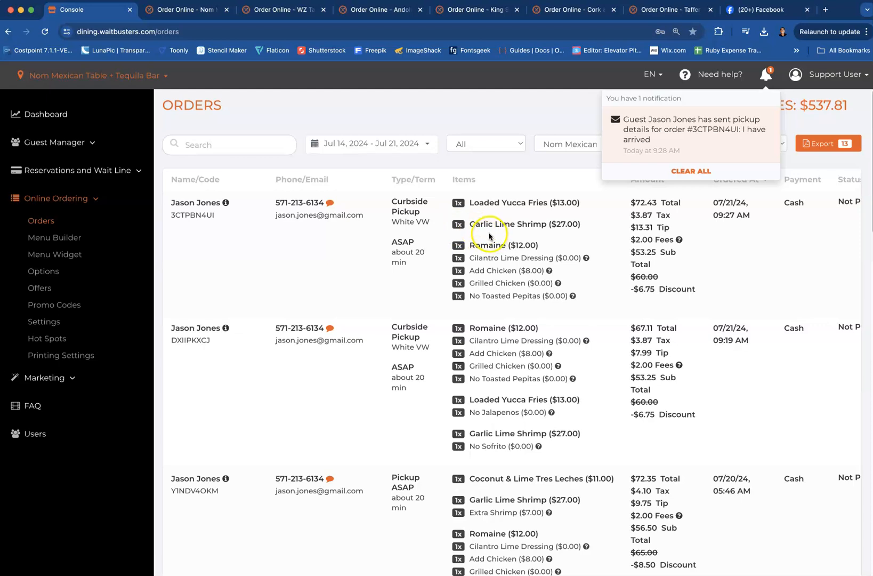
{"action": "left_click", "coordinate": [196, 11]}
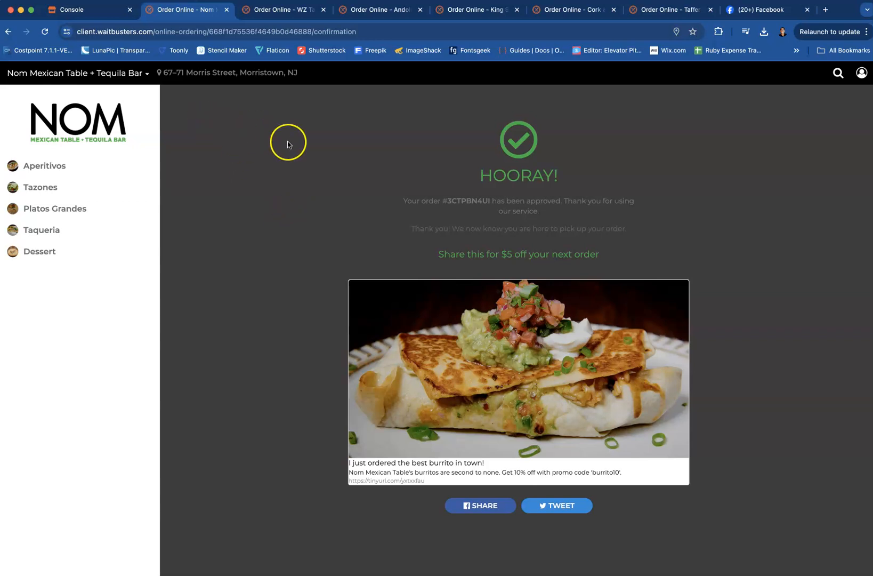
Preview the Villa Italian Kitchen - Aventura menu and switch back to Nom Mexican Table + Tequila Bar
{"action": "left_click", "coordinate": [141, 74]}
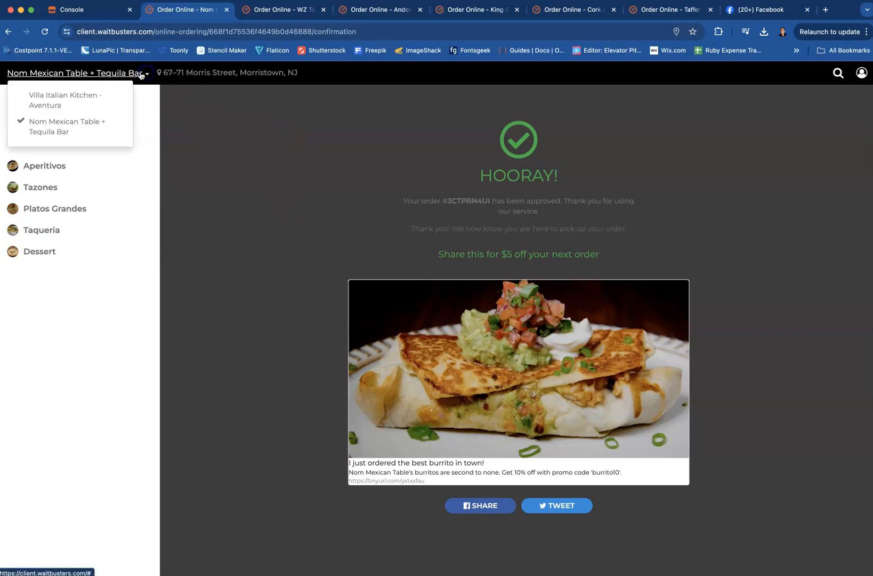
{"action": "left_click", "coordinate": [59, 98]}
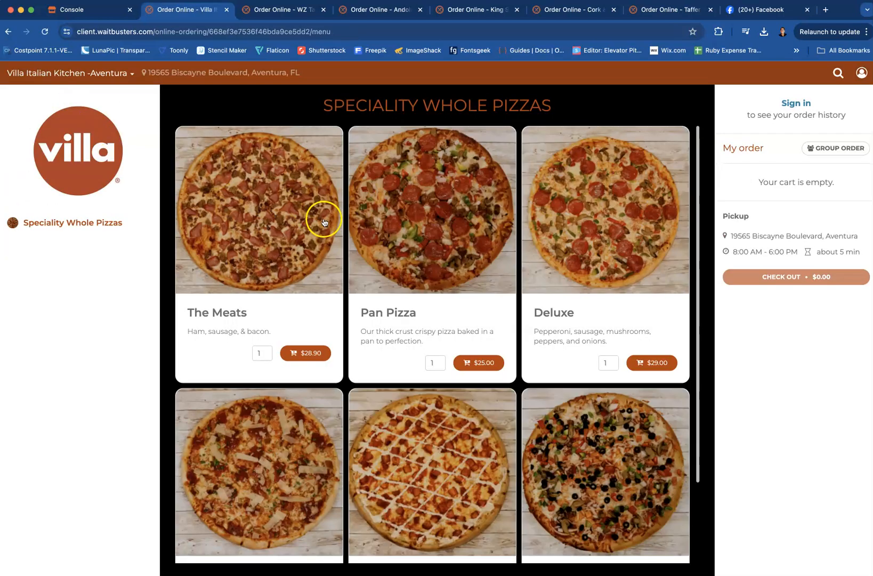
{"action": "left_click", "coordinate": [132, 73]}
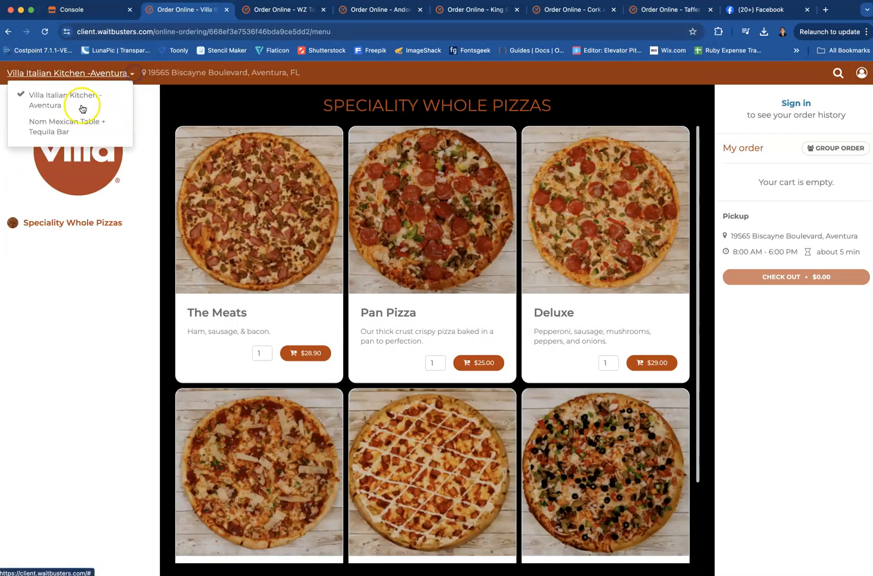
{"action": "left_click", "coordinate": [69, 126]}
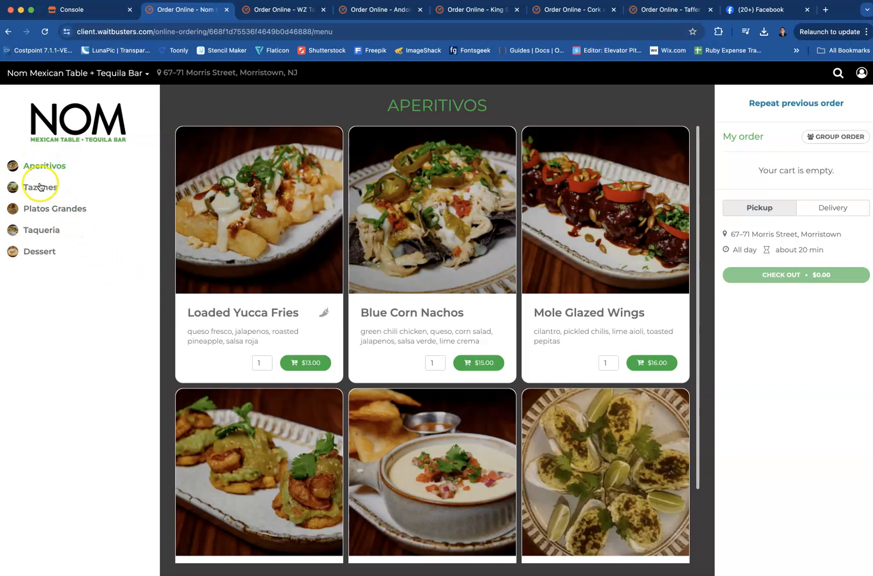
Add one Garlic Lime Shrimp from Platos Grandes to the empty cart, confirming the Morristown restaurant location
{"action": "left_click", "coordinate": [38, 209]}
{"action": "left_click", "coordinate": [260, 305]}
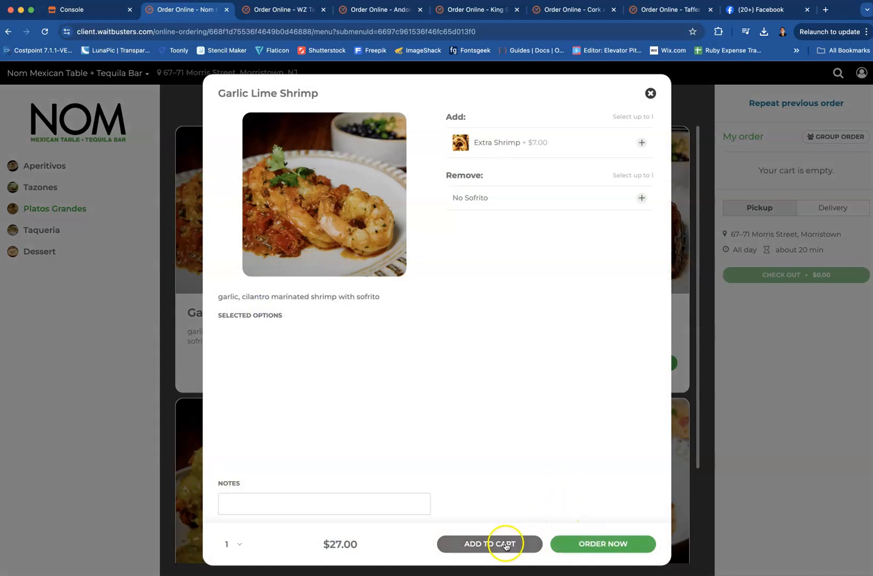
{"action": "left_click", "coordinate": [503, 543]}
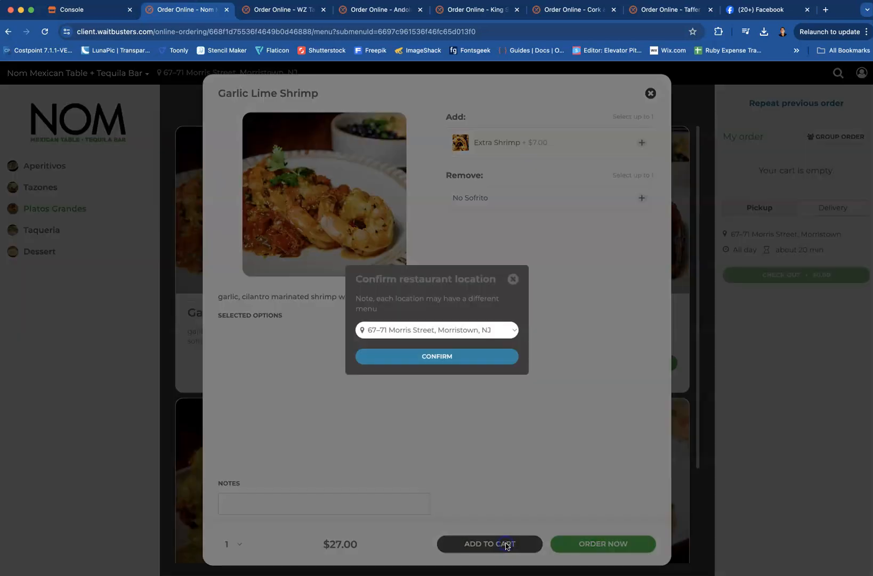
{"action": "left_click", "coordinate": [449, 359]}
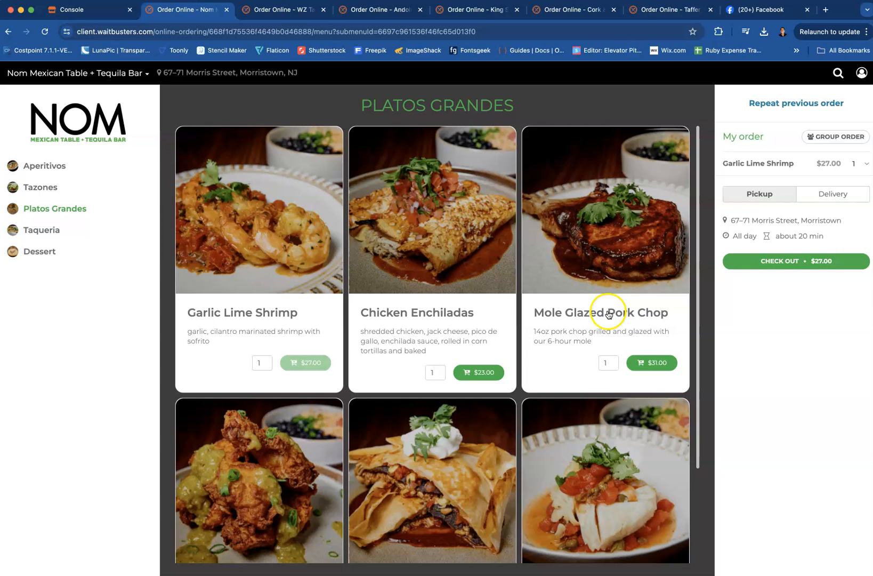
Add one Mole Glazed Pork Chop from Platos Grandes and one Coconut & Lime Tres Leches from Dessert to the cart
{"action": "left_click", "coordinate": [589, 312]}
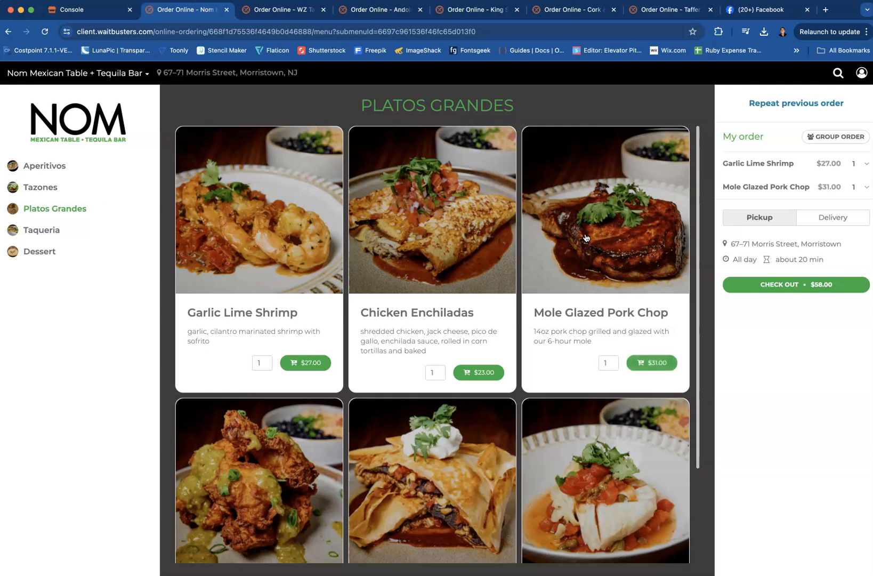
{"action": "left_click", "coordinate": [30, 230]}
{"action": "left_click", "coordinate": [29, 250]}
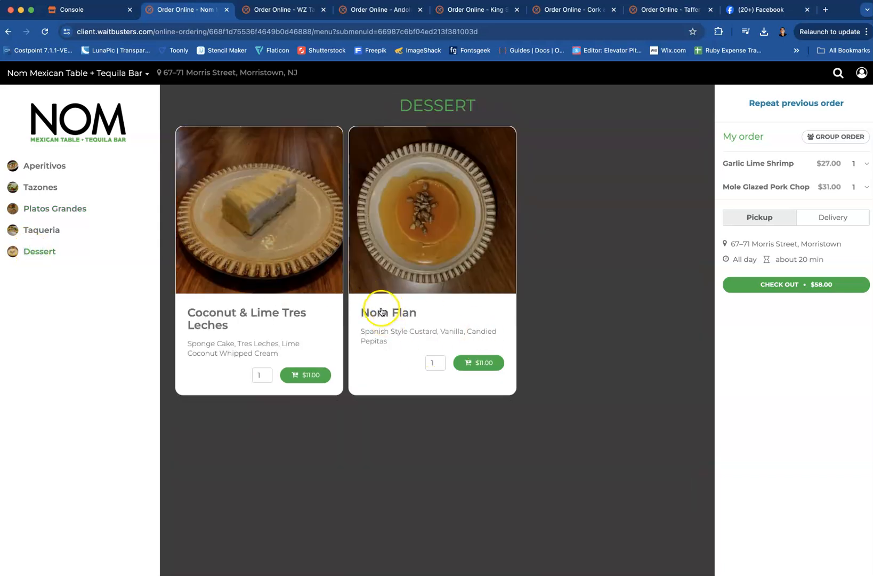
{"action": "left_click", "coordinate": [275, 312]}
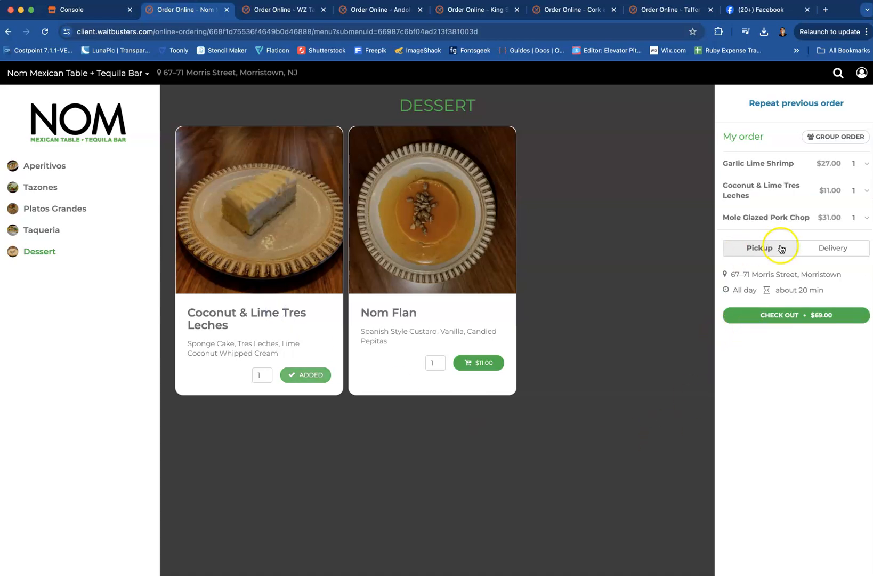
Switch the order to Delivery and check the restaurant's Hot Spots in the Console before returning to the ordering page
{"action": "left_click", "coordinate": [823, 249]}
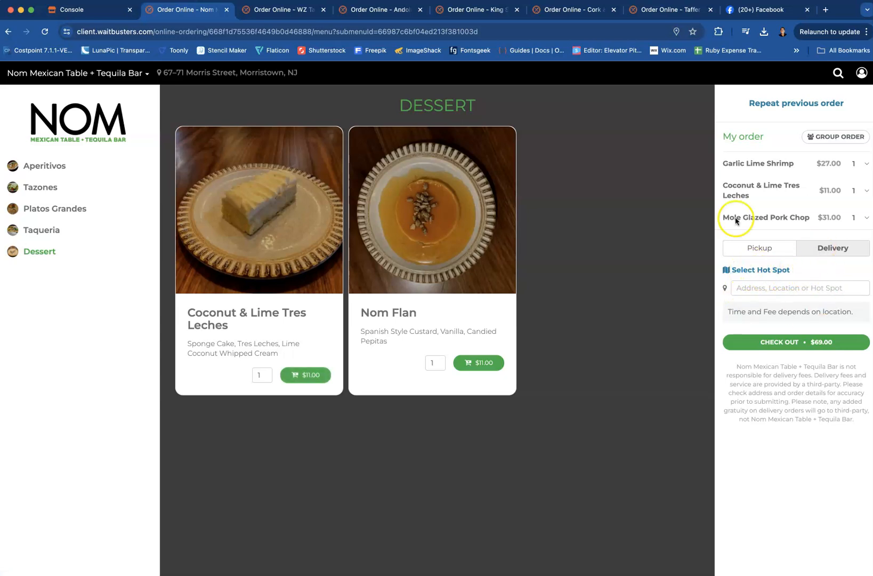
{"action": "left_click", "coordinate": [80, 12]}
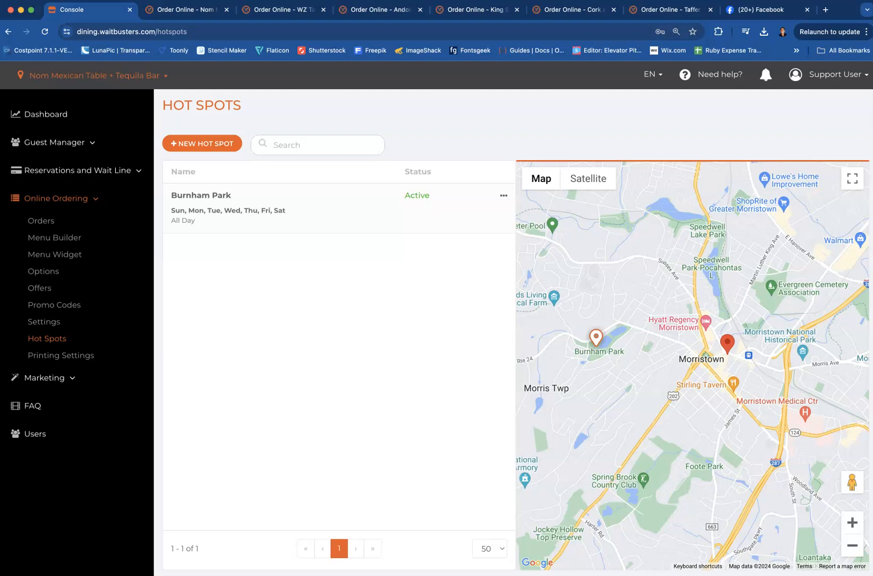
{"action": "left_click", "coordinate": [182, 11]}
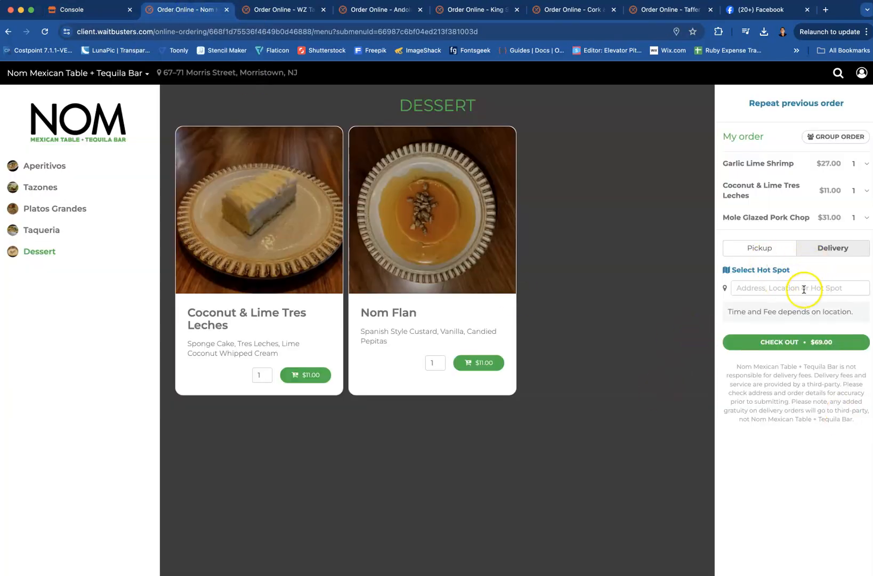
Enter the customer's delivery address from the suggestions and open the delivery checkout, cancelling the order from there
{"action": "left_click", "coordinate": [754, 288]}
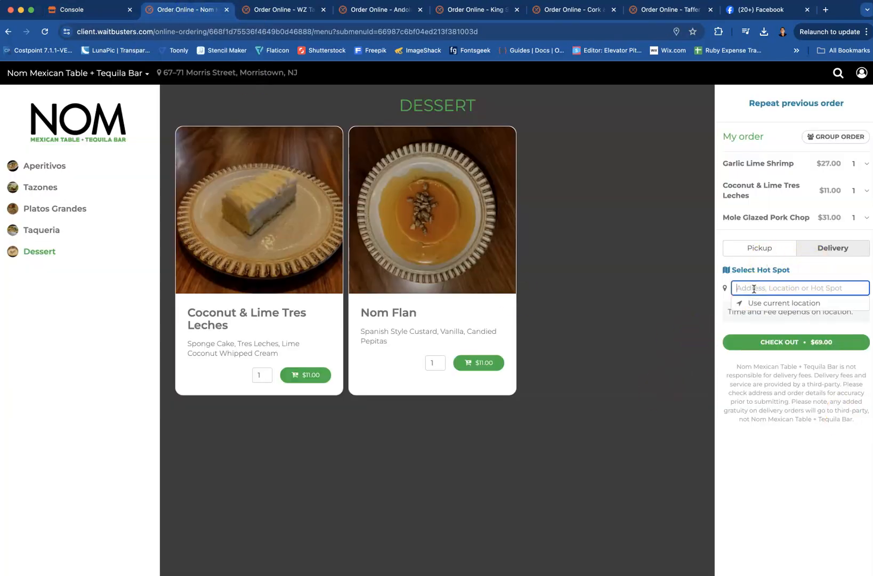
{"action": "left_click", "coordinate": [767, 304]}
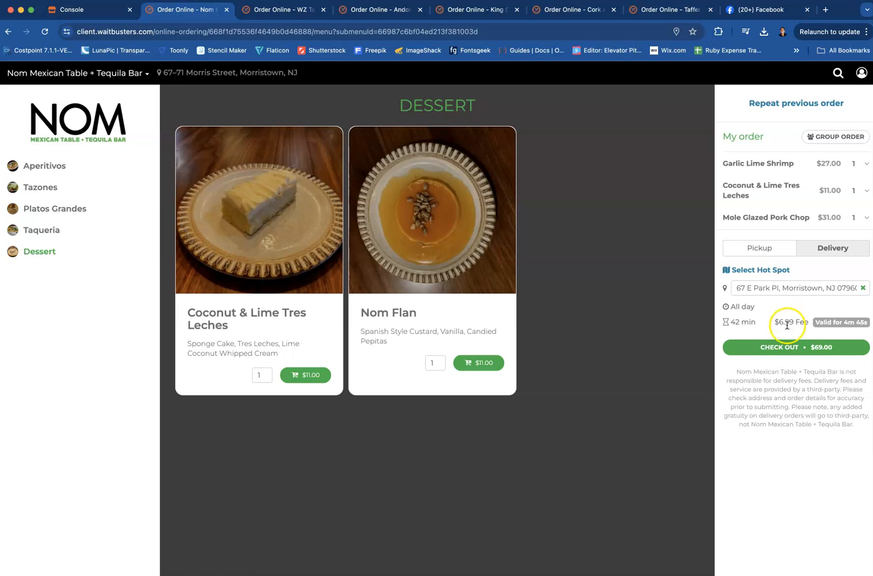
{"action": "left_click", "coordinate": [795, 348]}
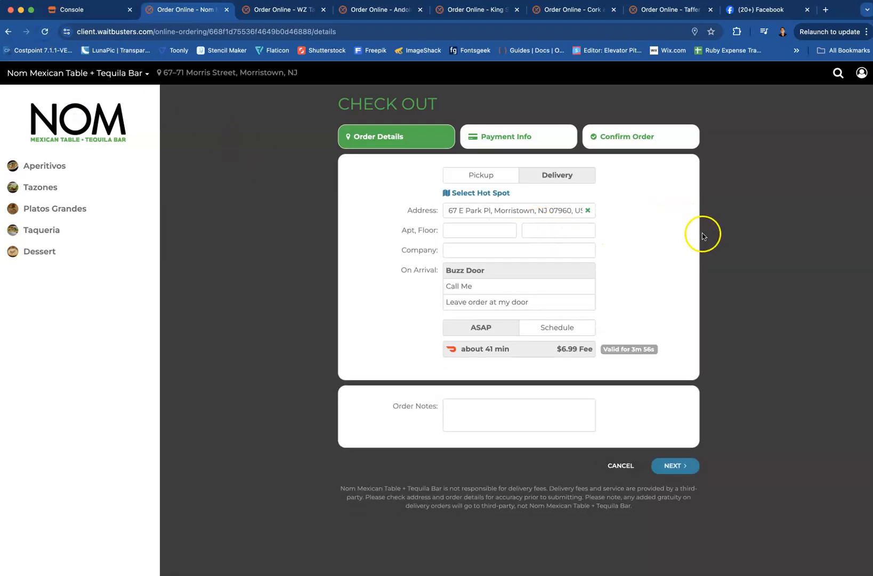
{"action": "left_click", "coordinate": [621, 465]}
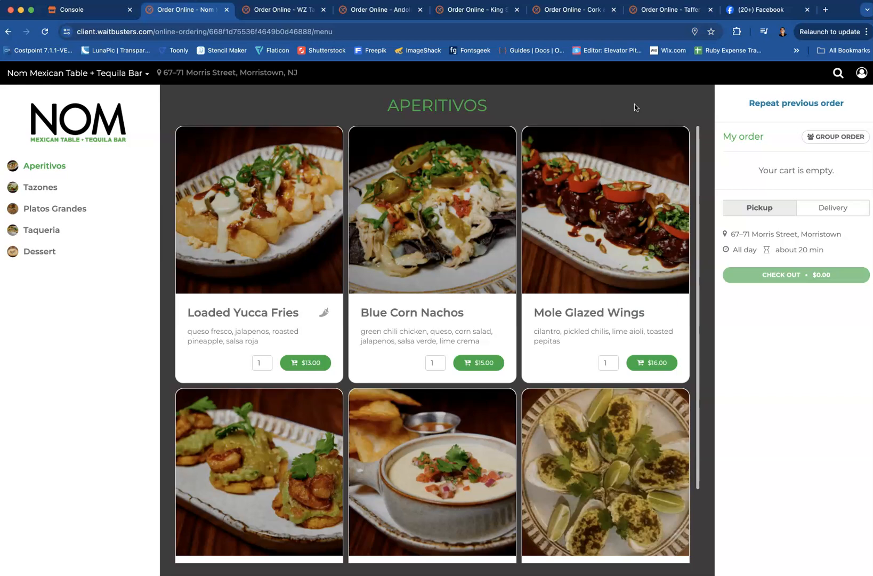
Review the guest's account details and previous orders, and return to the Nom Mexican Table menu
{"action": "left_click", "coordinate": [862, 73]}
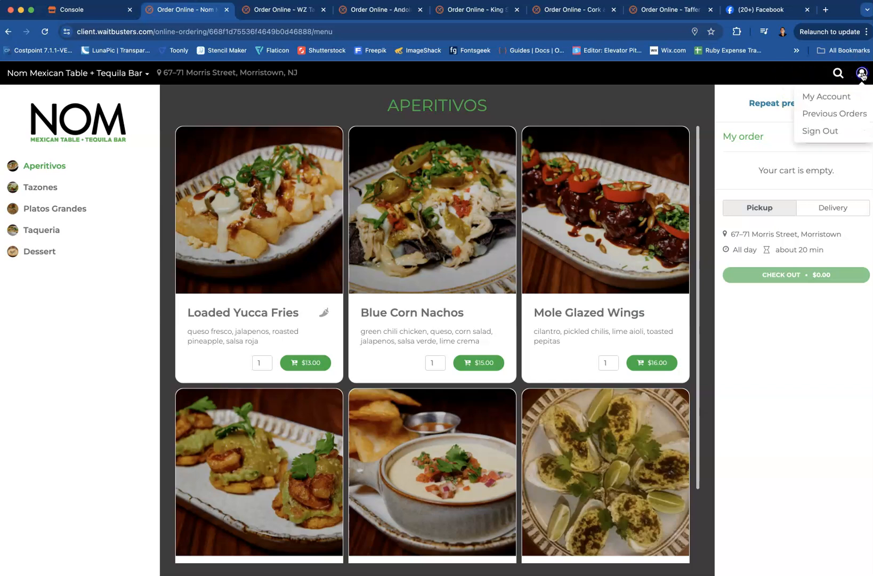
{"action": "left_click", "coordinate": [820, 99]}
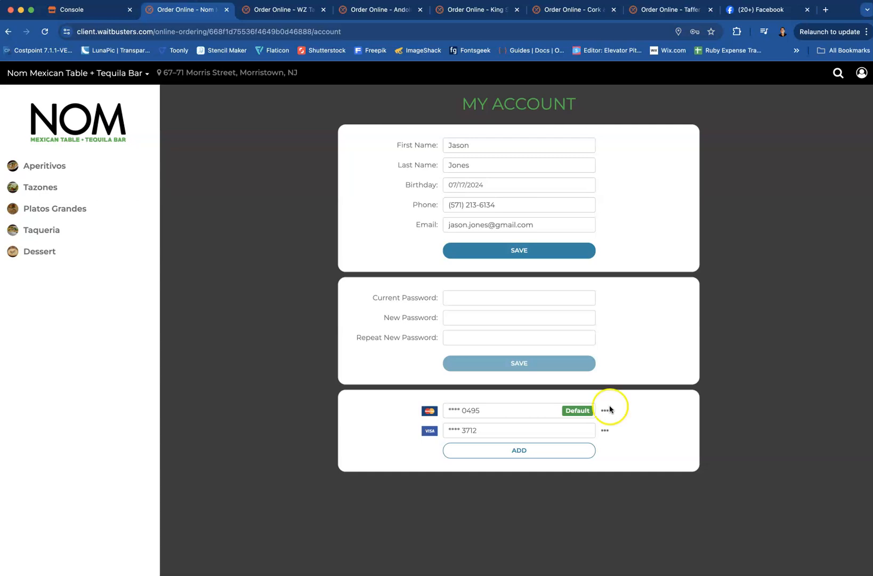
{"action": "left_click", "coordinate": [861, 73]}
{"action": "left_click", "coordinate": [814, 114]}
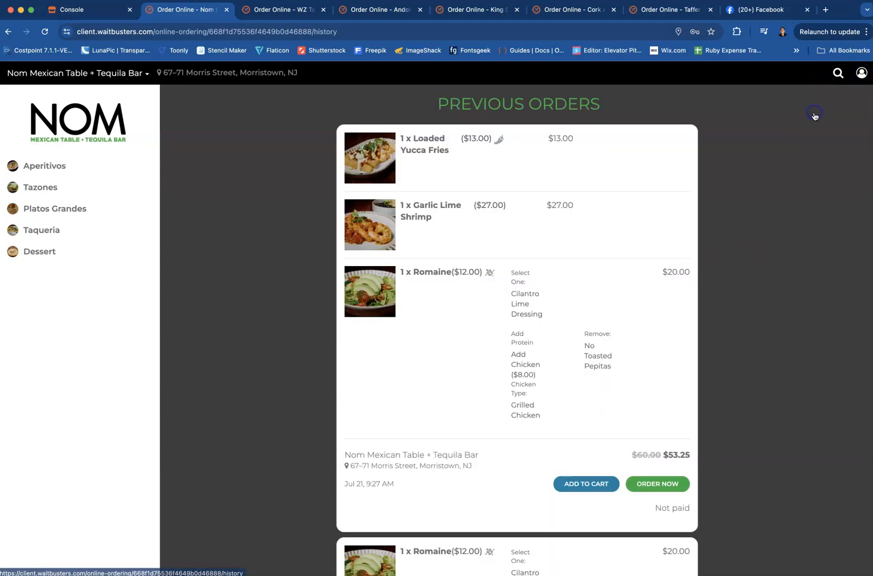
{"action": "scroll", "coordinate": [505, 387], "scroll_direction": "down", "scroll_amount": 13}
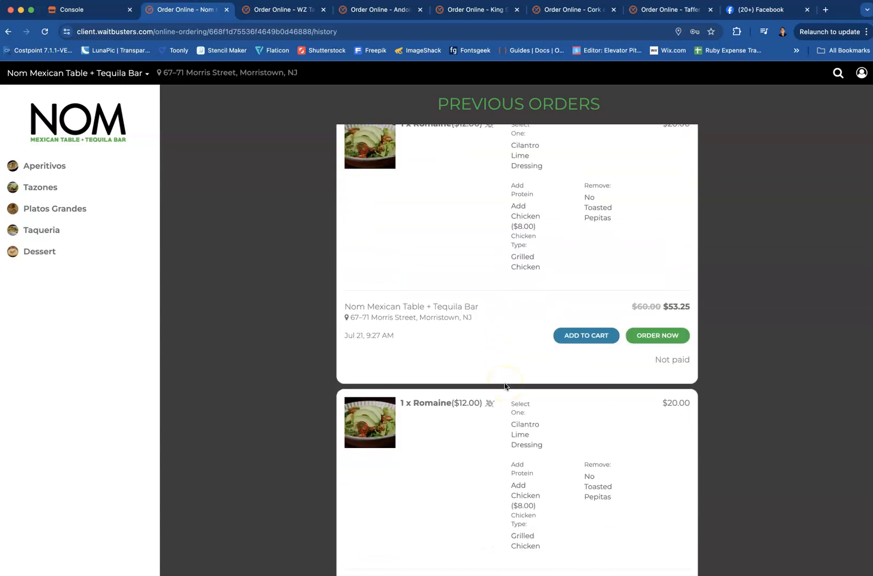
{"action": "scroll", "coordinate": [505, 386], "scroll_direction": "down", "scroll_amount": 13}
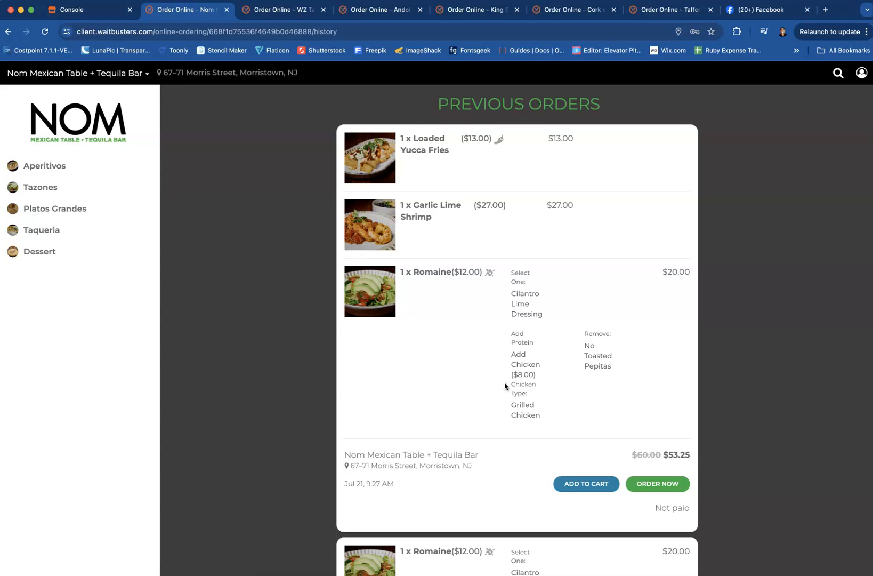
{"action": "scroll", "coordinate": [504, 386], "scroll_direction": "down", "scroll_amount": 10}
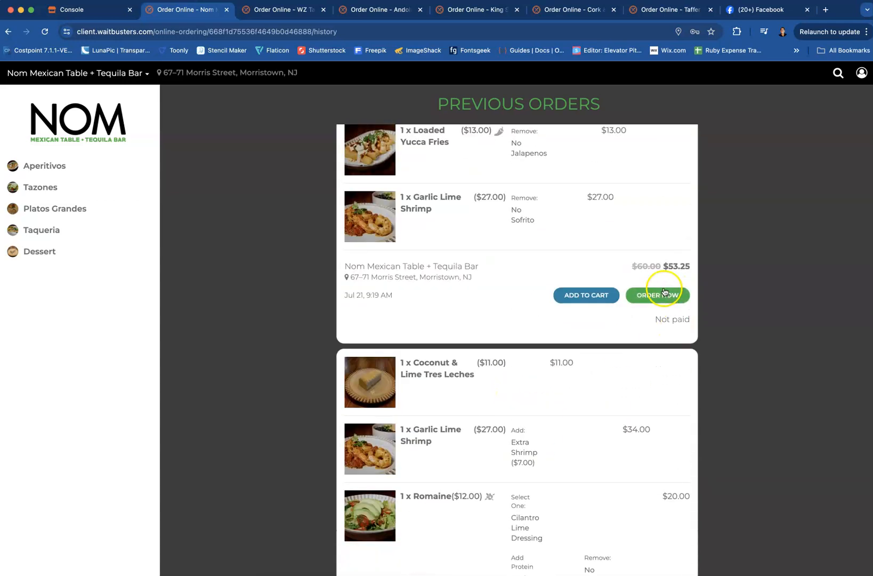
{"action": "scroll", "coordinate": [550, 261], "scroll_direction": "up", "scroll_amount": 10}
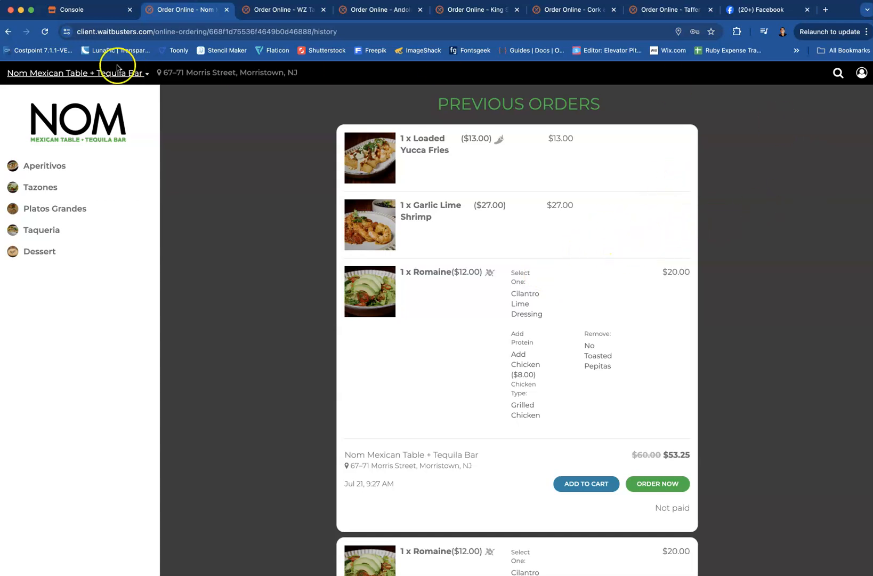
{"action": "left_click", "coordinate": [9, 34]}
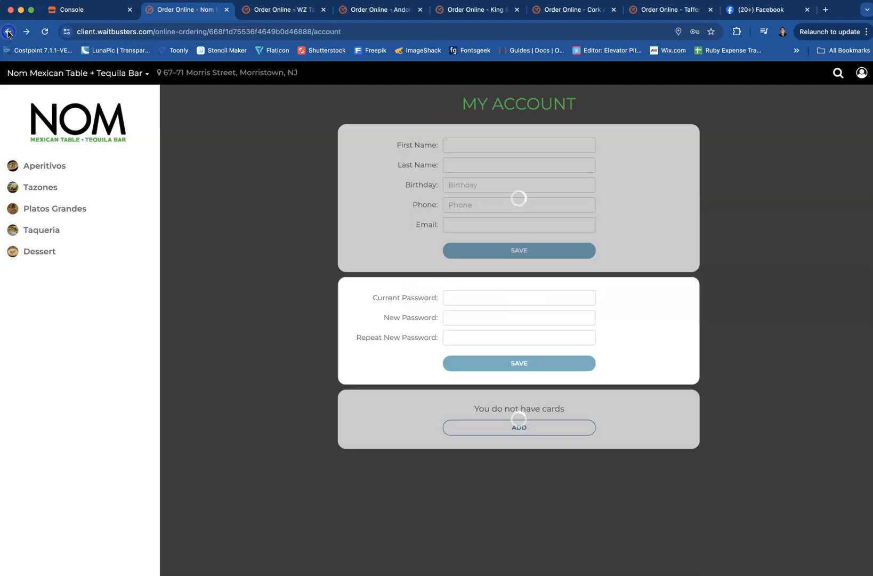
{"action": "left_click", "coordinate": [9, 33]}
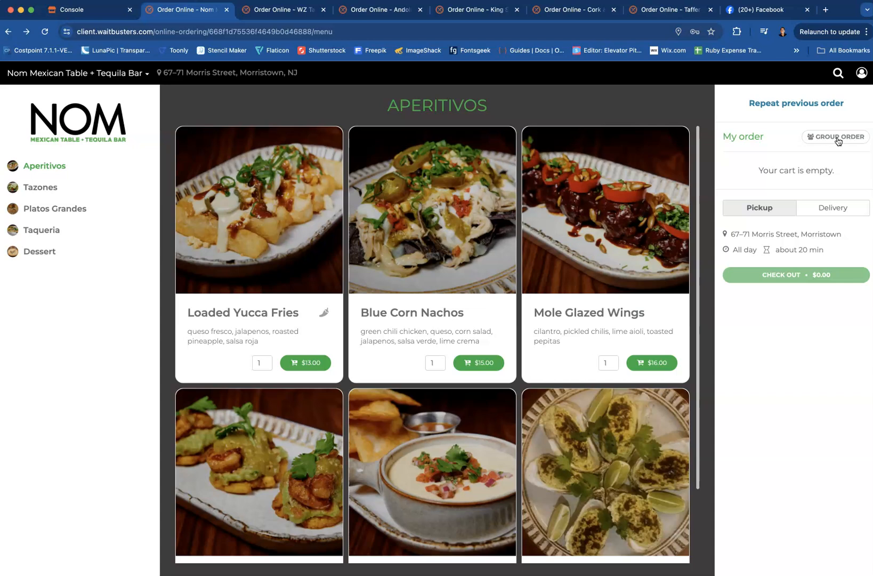
Start a group order with a $20 per-person limit and copy its invitation link
{"action": "left_click", "coordinate": [835, 137]}
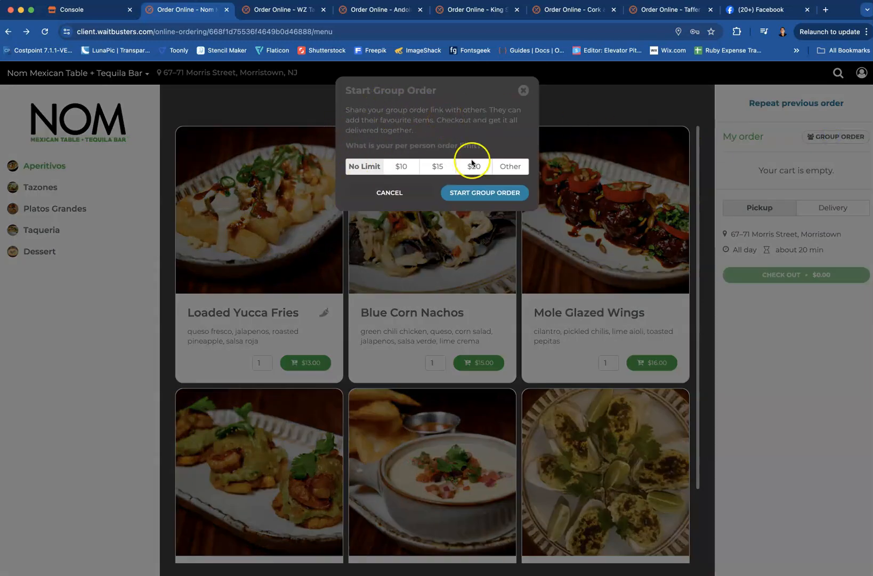
{"action": "left_click", "coordinate": [507, 167]}
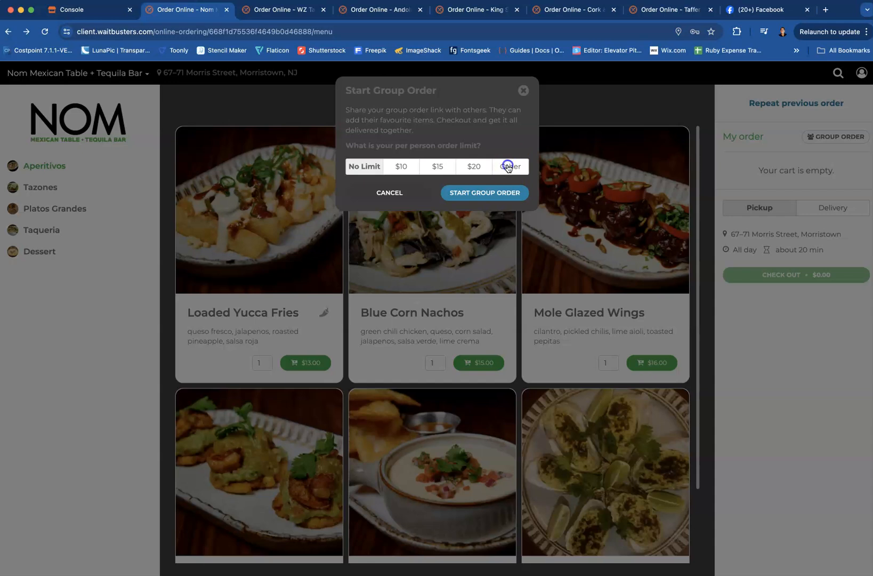
{"action": "left_click", "coordinate": [475, 190]}
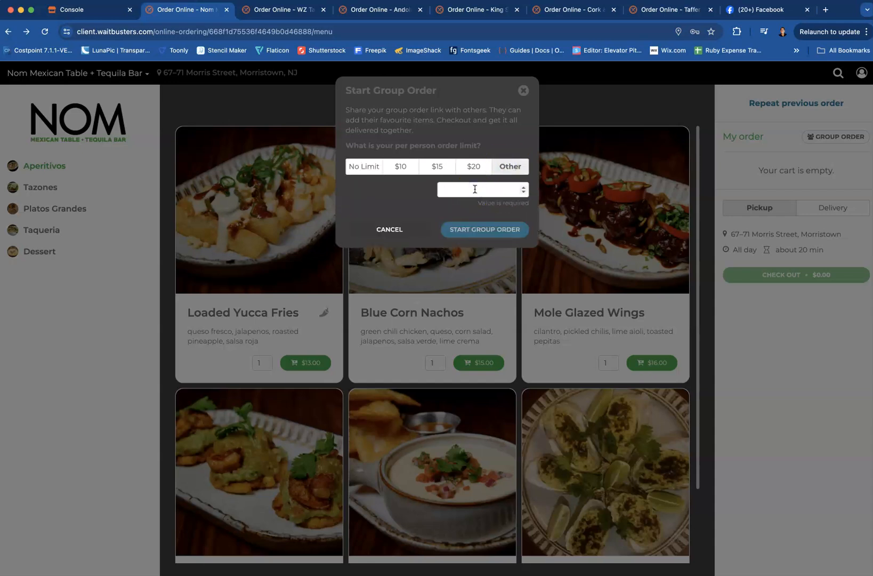
{"action": "type", "text": "35"}
{"action": "left_click", "coordinate": [475, 167]}
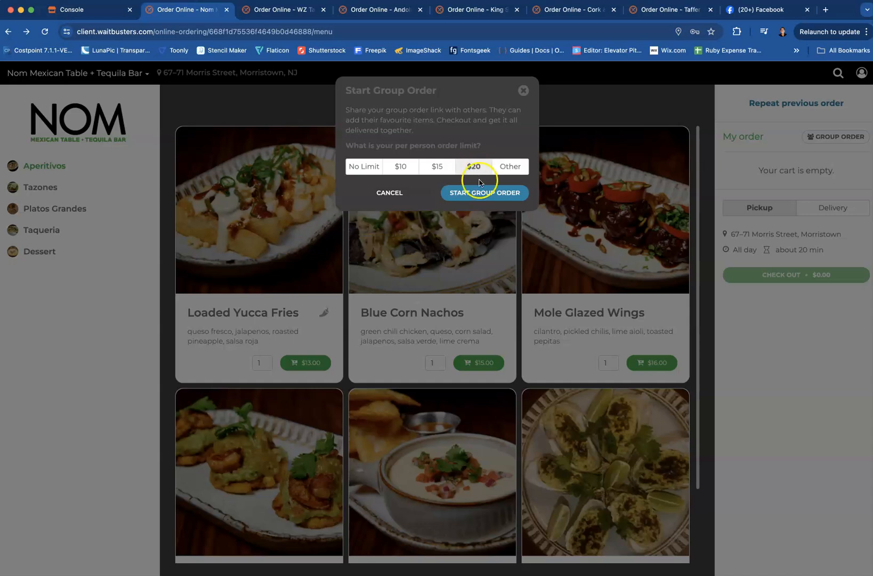
{"action": "left_click", "coordinate": [488, 195]}
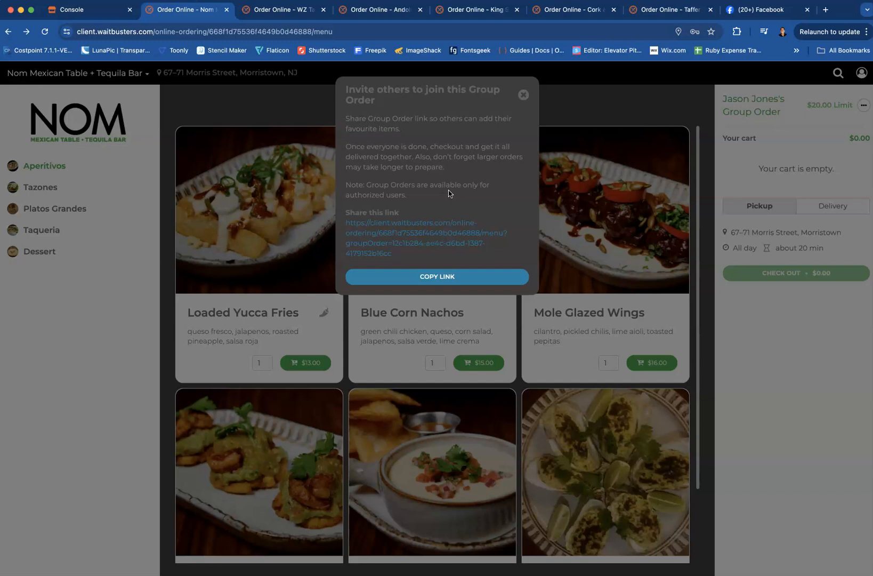
{"action": "left_click", "coordinate": [433, 277]}
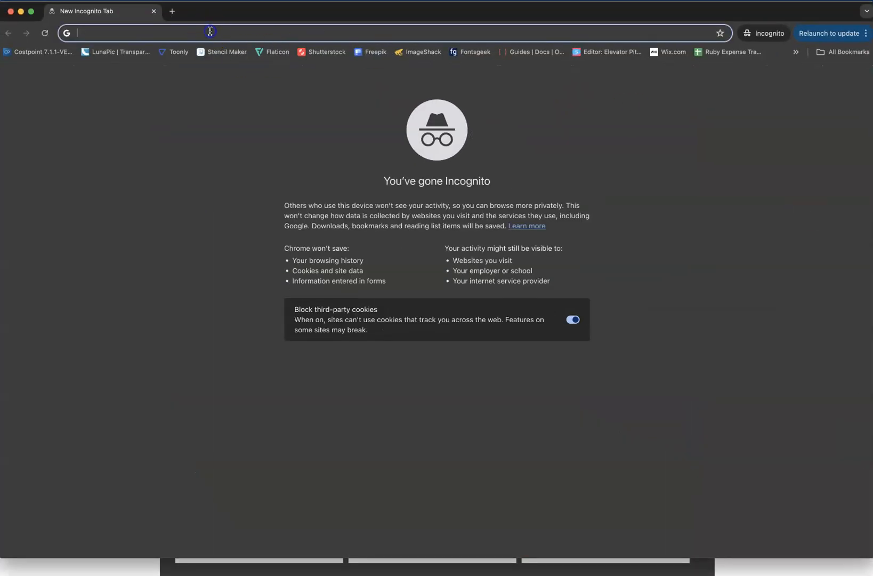
Open the copied group order link in an Incognito window and dismiss the daily specials pop-up
{"action": "key", "text": "super+v"}
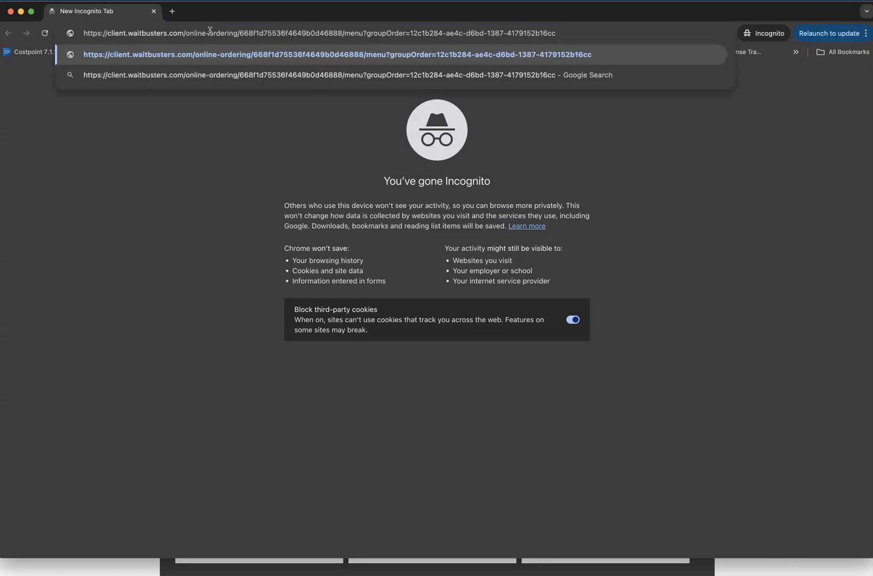
{"action": "key", "text": "Return"}
{"action": "left_click", "coordinate": [210, 142]}
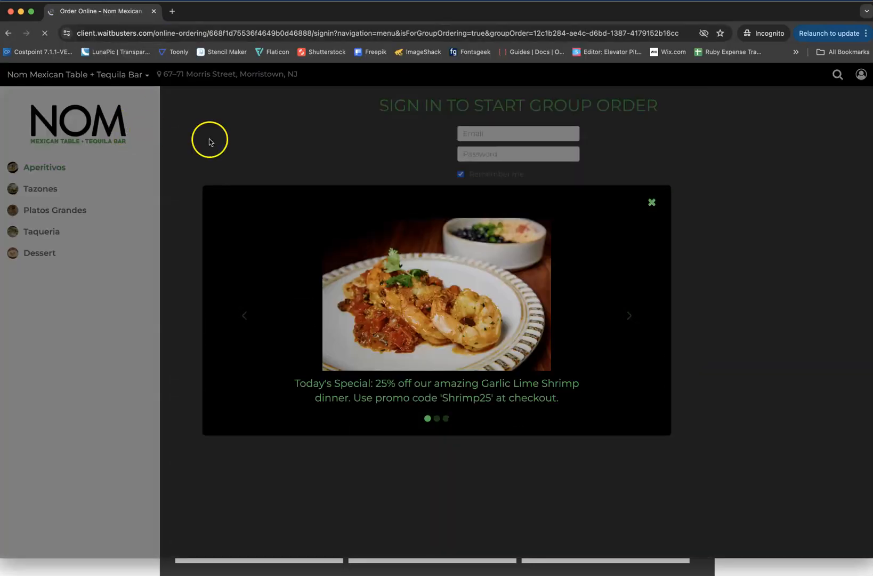
{"action": "left_click", "coordinate": [653, 202]}
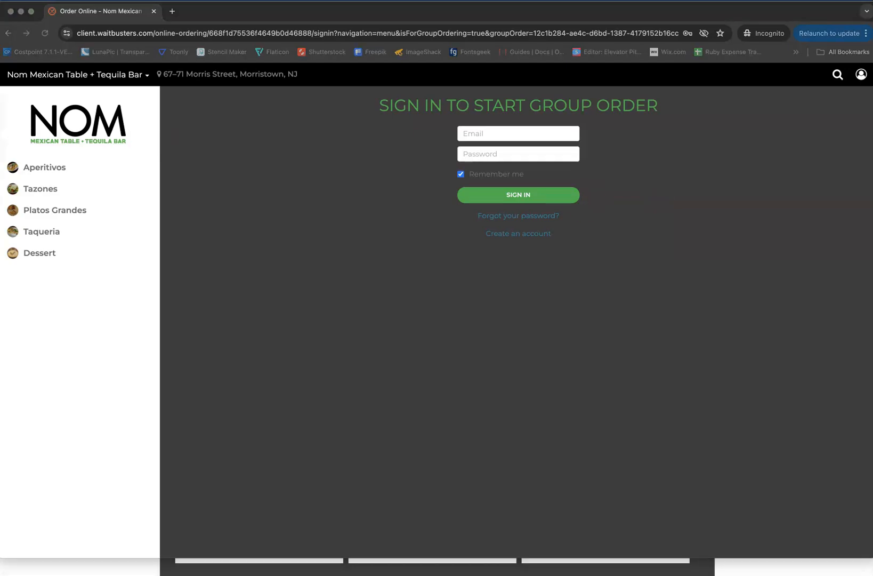
Sign in to the group order as the second guest with the guest's e-mail and account password
{"action": "left_click", "coordinate": [478, 153]}
{"action": "left_click", "coordinate": [491, 133]}
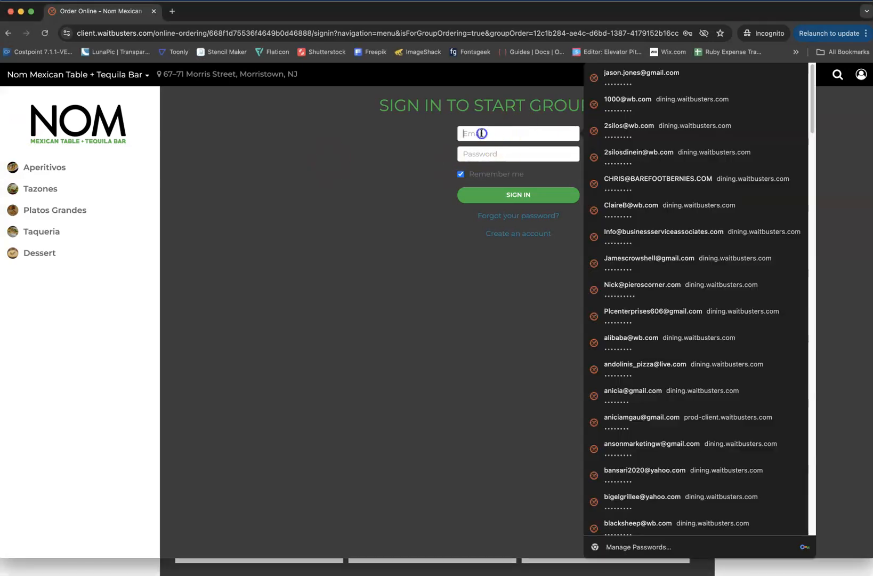
{"action": "key", "text": "super+v"}
{"action": "left_click", "coordinate": [504, 150]}
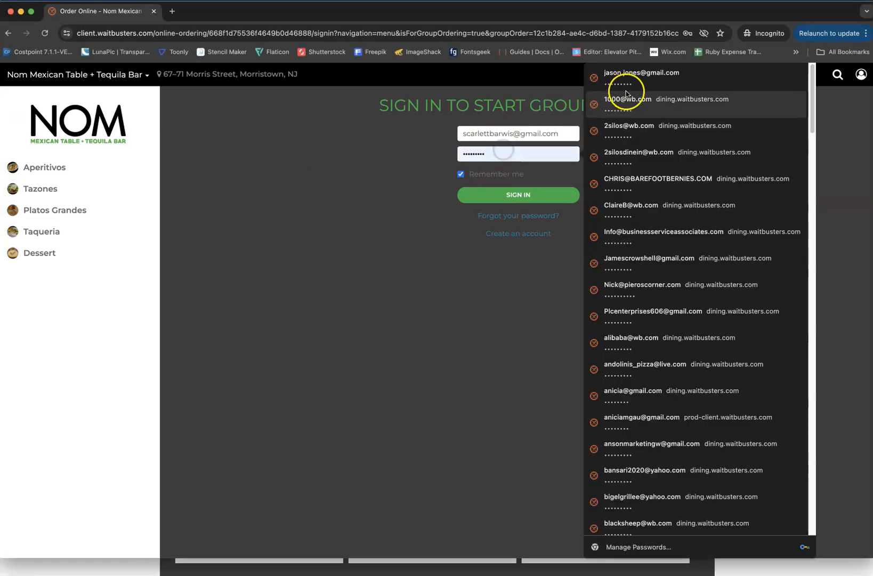
{"action": "left_click", "coordinate": [515, 149]}
{"action": "type", "text": "•••••••••"}
{"action": "left_click", "coordinate": [537, 199]}
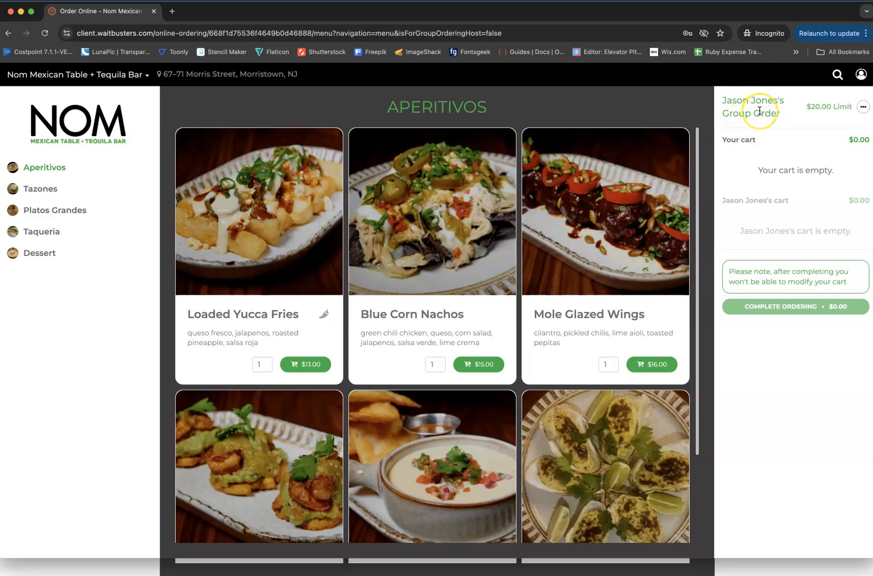
Check the invited guest's cart in the host's window and add one Loaded Yucca Fries as the guest in the Incognito window
{"action": "left_click", "coordinate": [21, 12]}
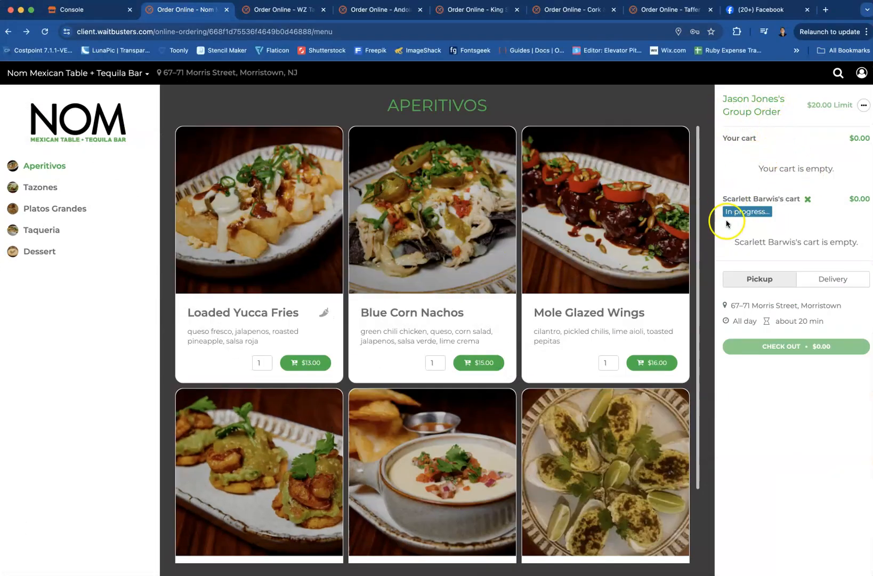
{"action": "left_click", "coordinate": [771, 223]}
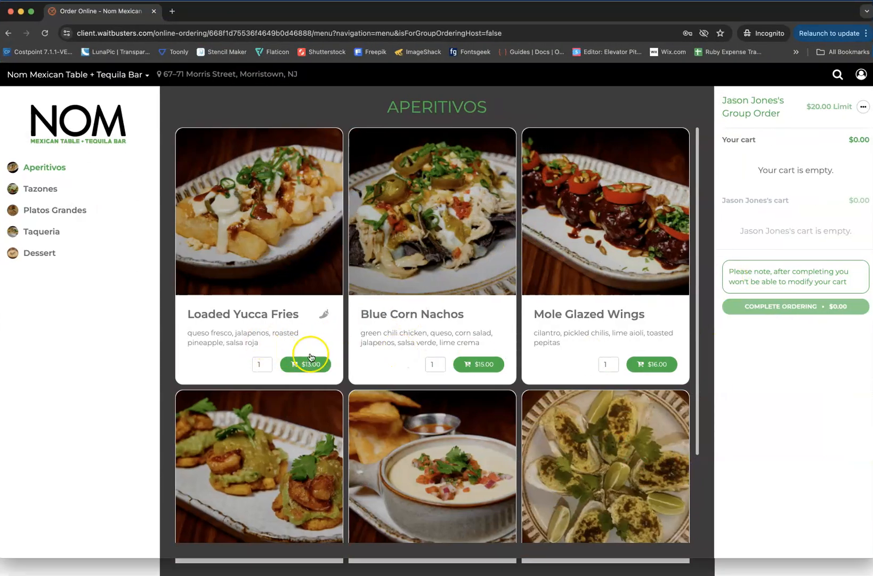
{"action": "left_click", "coordinate": [262, 315]}
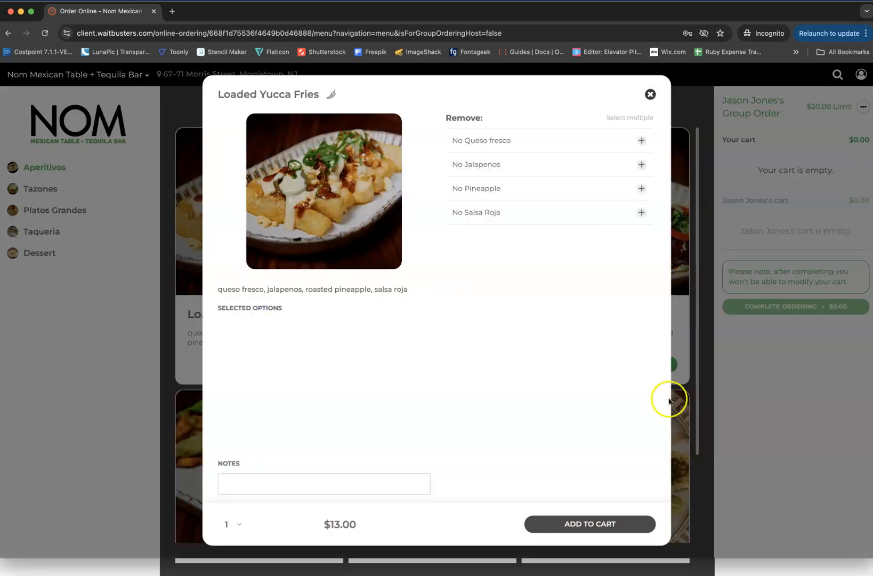
{"action": "left_click", "coordinate": [586, 523]}
{"action": "left_click", "coordinate": [444, 348]}
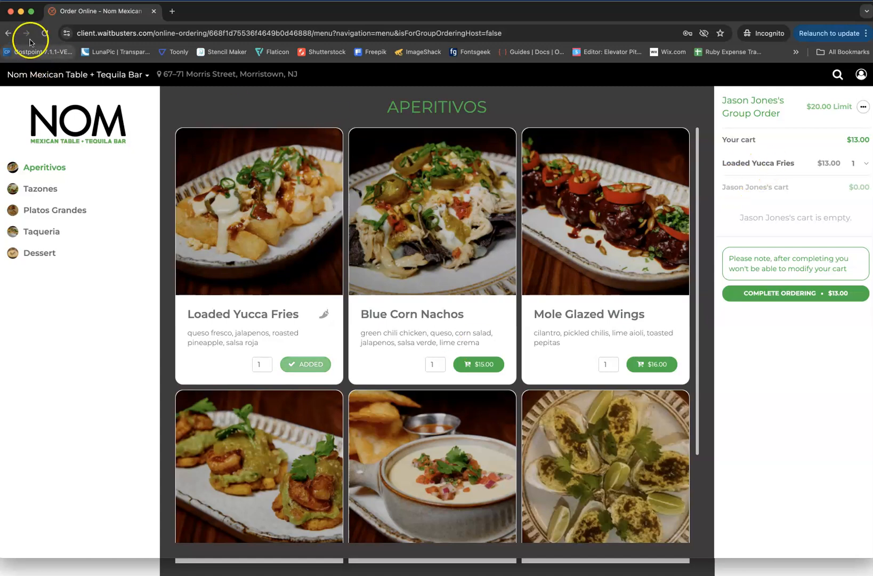
Complete the guest's ordering in the Incognito window and add one Blue Corn Nachos to the host's cart in the main window
{"action": "left_click", "coordinate": [22, 12]}
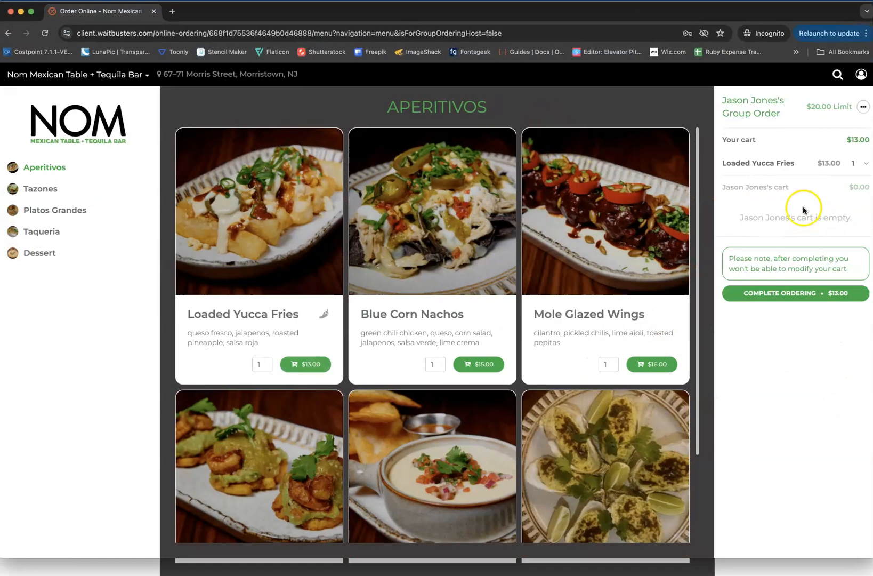
{"action": "left_click", "coordinate": [797, 295]}
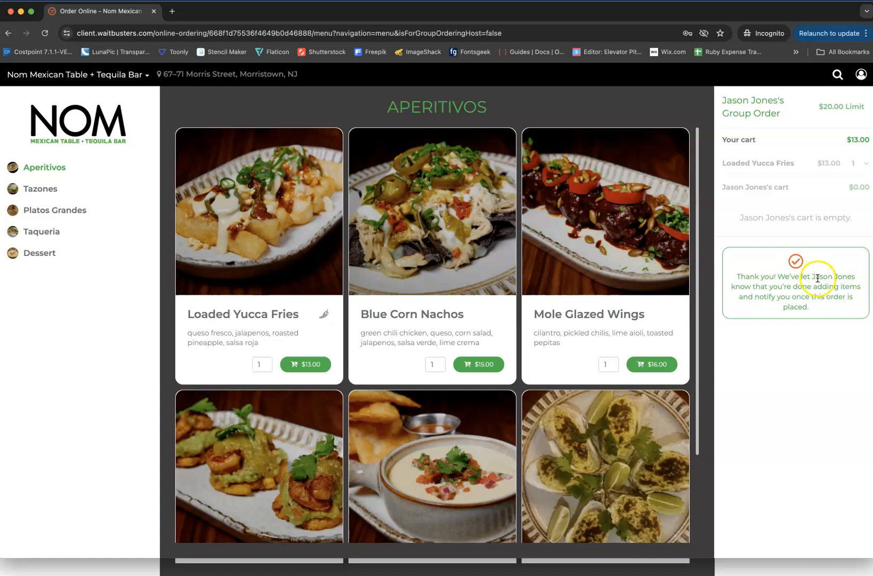
{"action": "left_click", "coordinate": [24, 11]}
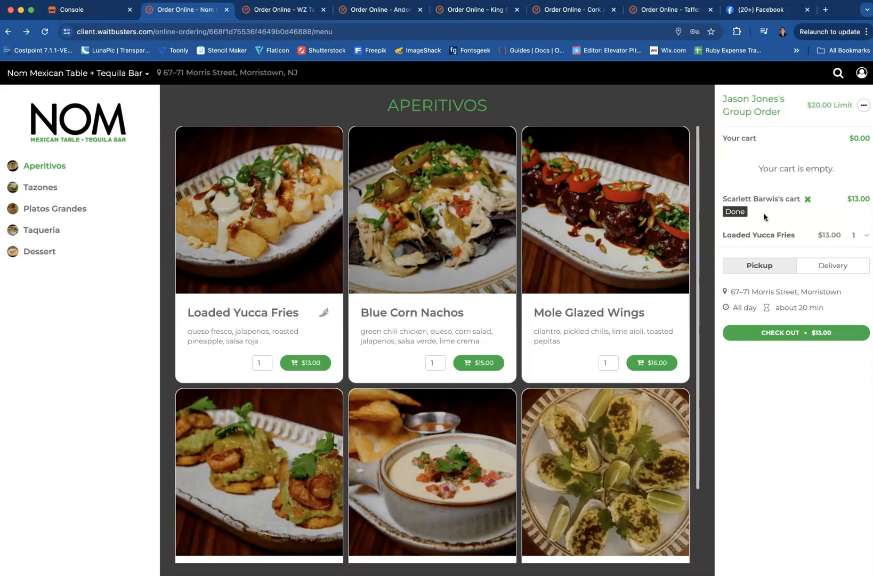
{"action": "left_click", "coordinate": [441, 318]}
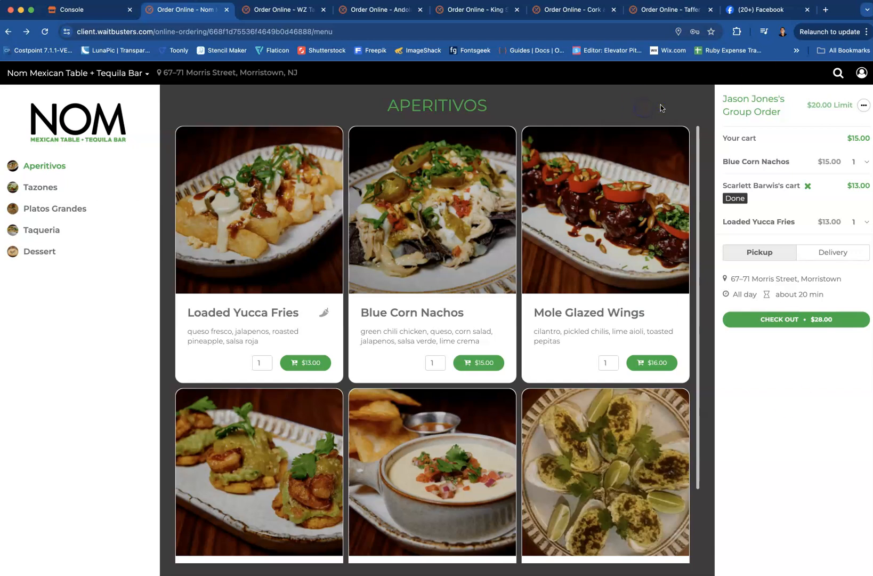
Cancel the host's group order and confirm the cancellation
{"action": "left_click", "coordinate": [863, 106]}
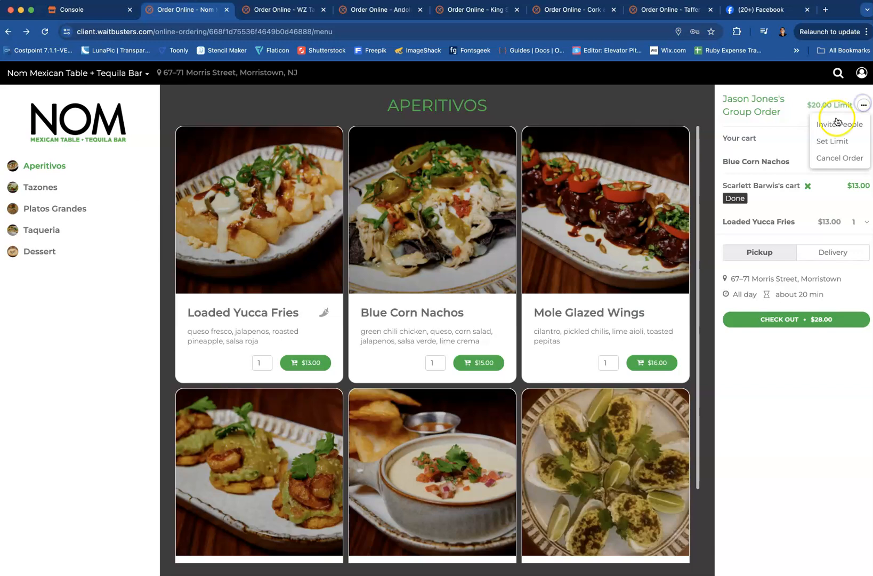
{"action": "left_click", "coordinate": [832, 155]}
{"action": "left_click", "coordinate": [503, 133]}
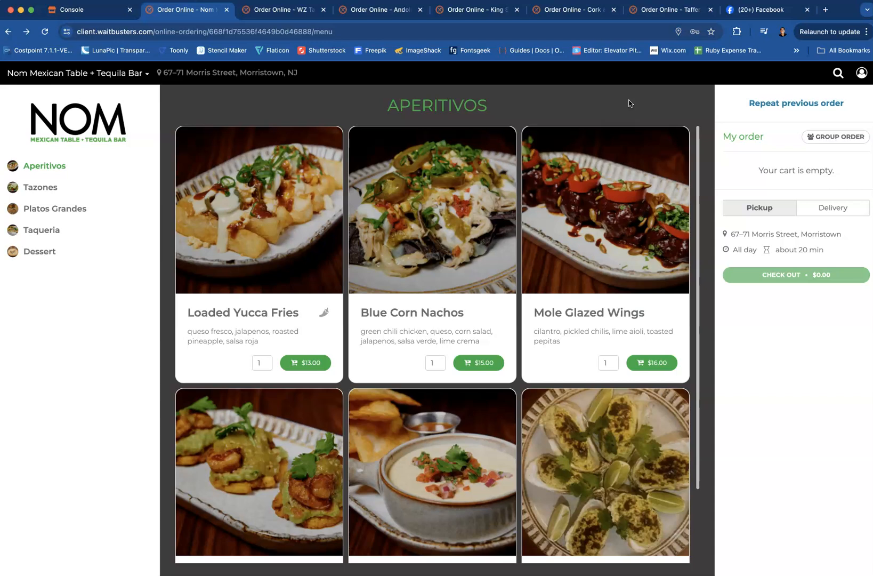
Switch to the Console and review the online ordering sales sources, including FBpromo071724 and its tracking link
{"action": "left_click", "coordinate": [70, 9]}
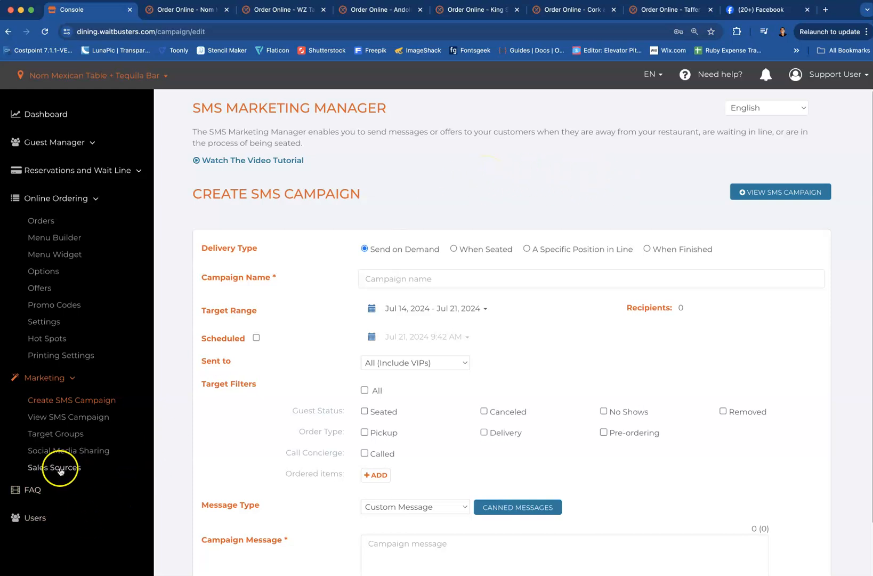
{"action": "left_click", "coordinate": [60, 469]}
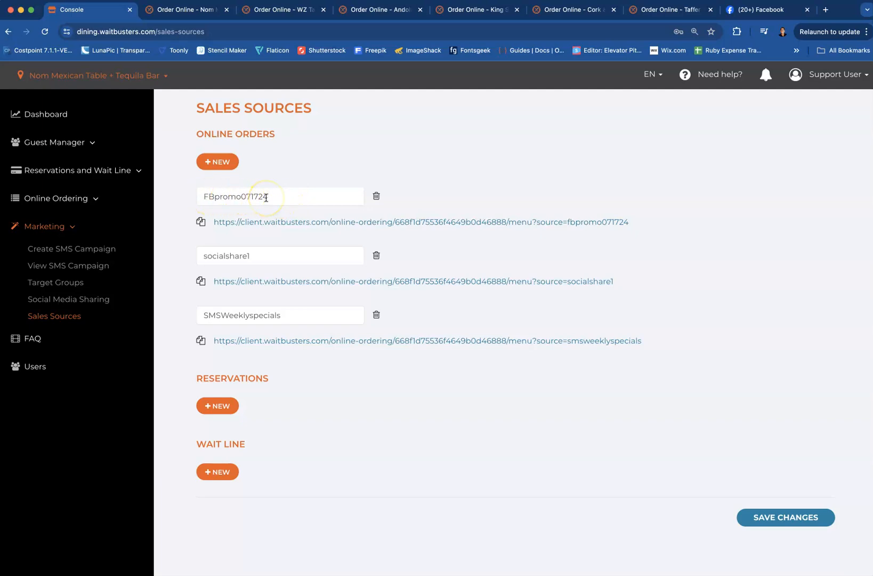
{"action": "left_click_drag", "start_coordinate": [284, 199], "coordinate": [201, 196]}
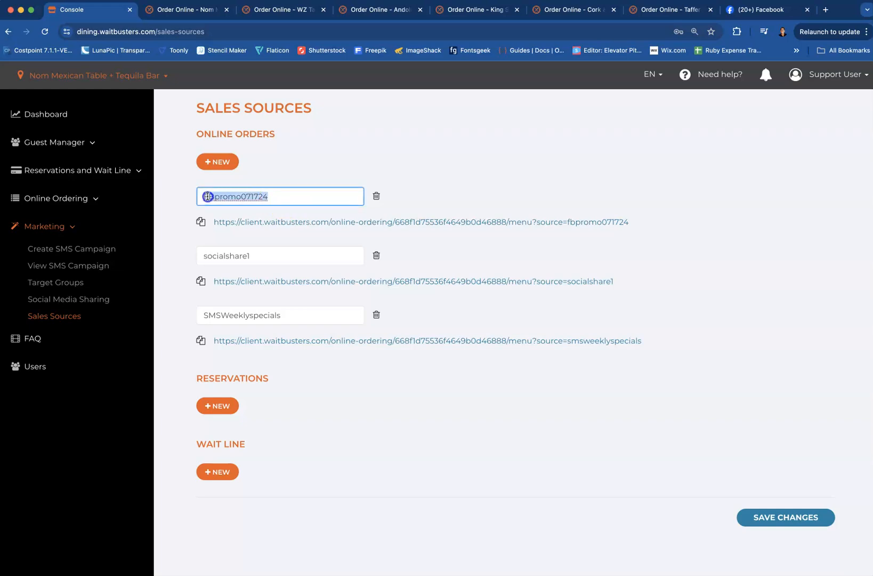
{"action": "left_click", "coordinate": [504, 177]}
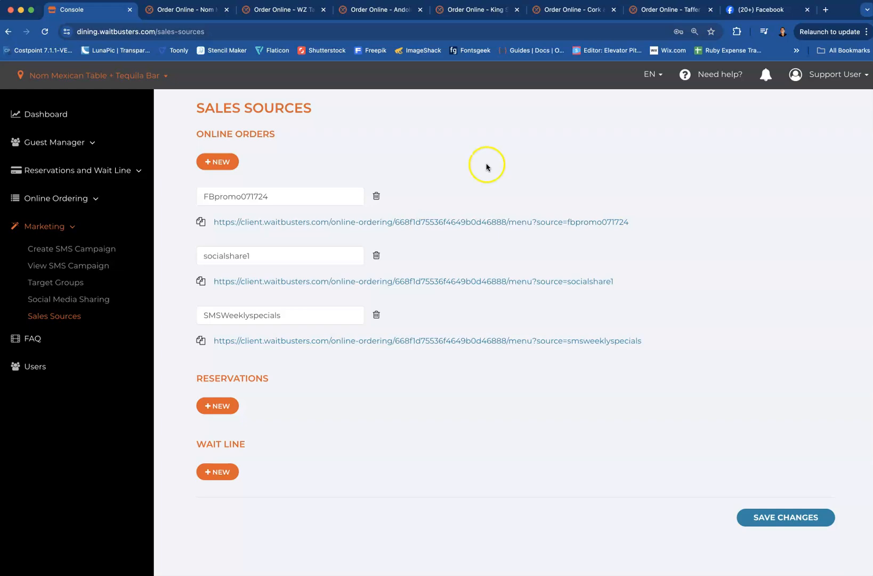
Review the Create SMS Campaign form and display the list of existing SMS campaigns
{"action": "left_click", "coordinate": [73, 251]}
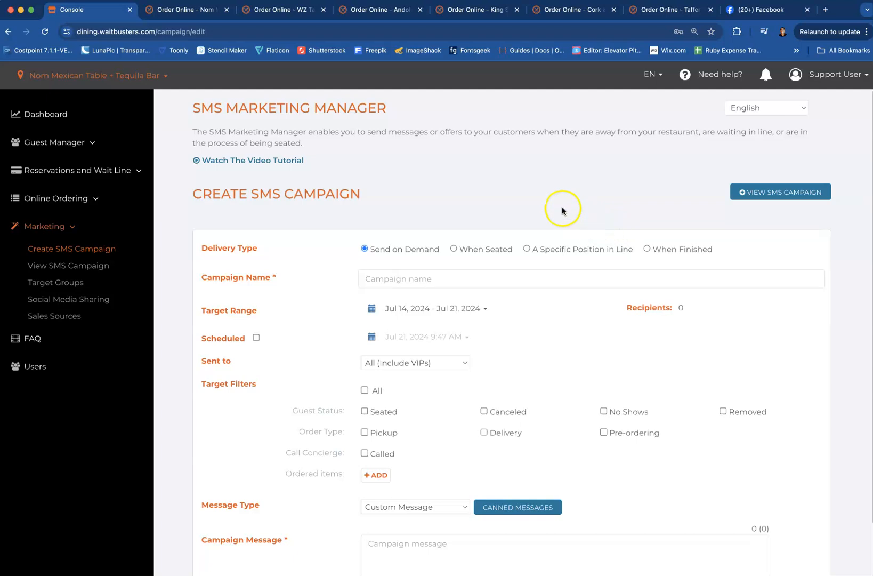
{"action": "scroll", "coordinate": [577, 343], "scroll_direction": "down", "scroll_amount": 2}
{"action": "scroll", "coordinate": [581, 346], "scroll_direction": "up", "scroll_amount": 2}
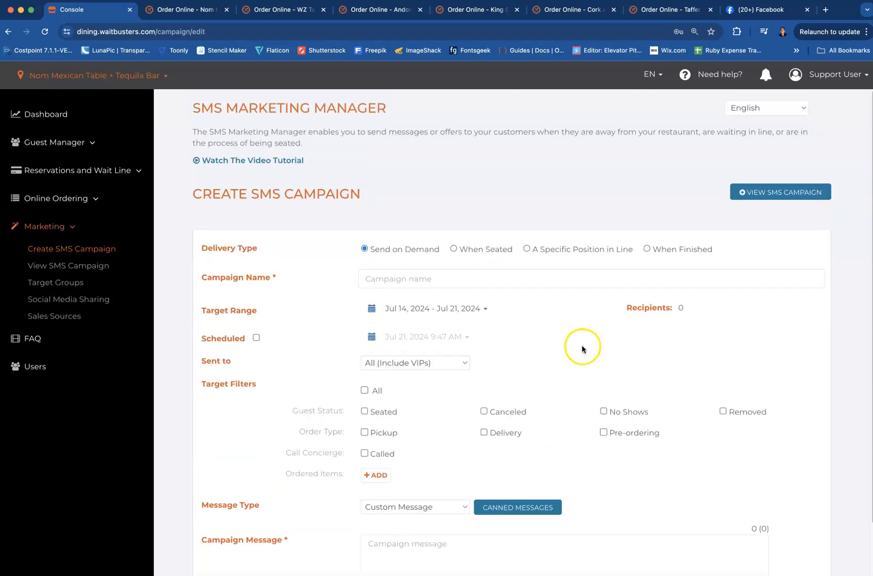
{"action": "scroll", "coordinate": [582, 350], "scroll_direction": "down", "scroll_amount": 1}
{"action": "left_click", "coordinate": [759, 164]}
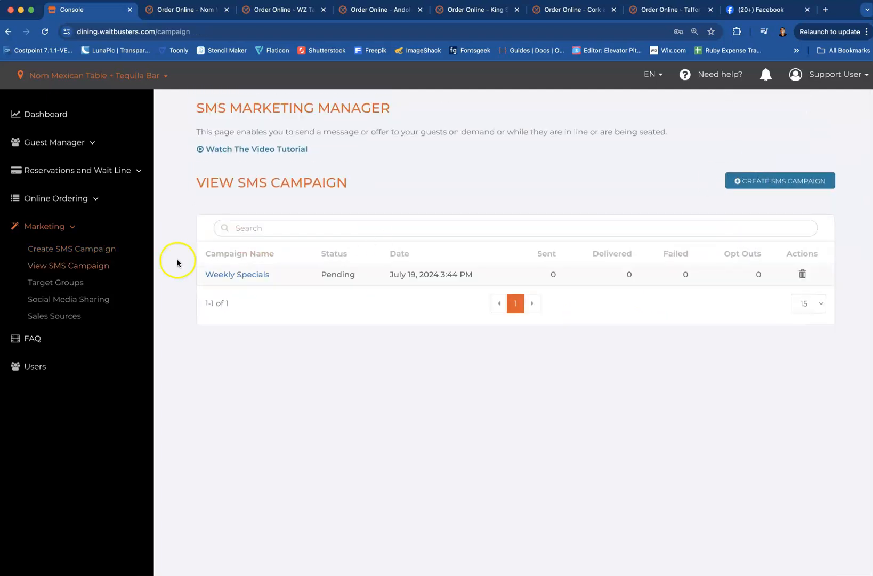
Open the Weekly Specials campaign, read its message and check the recipient count with the Pickup order type filter briefly enabled
{"action": "left_click", "coordinate": [239, 274]}
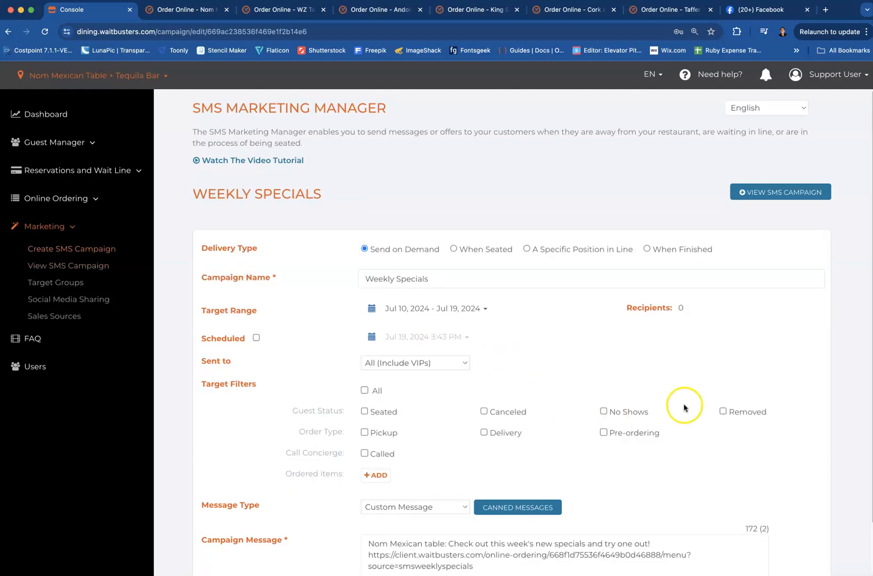
{"action": "scroll", "coordinate": [764, 403], "scroll_direction": "down", "scroll_amount": 1}
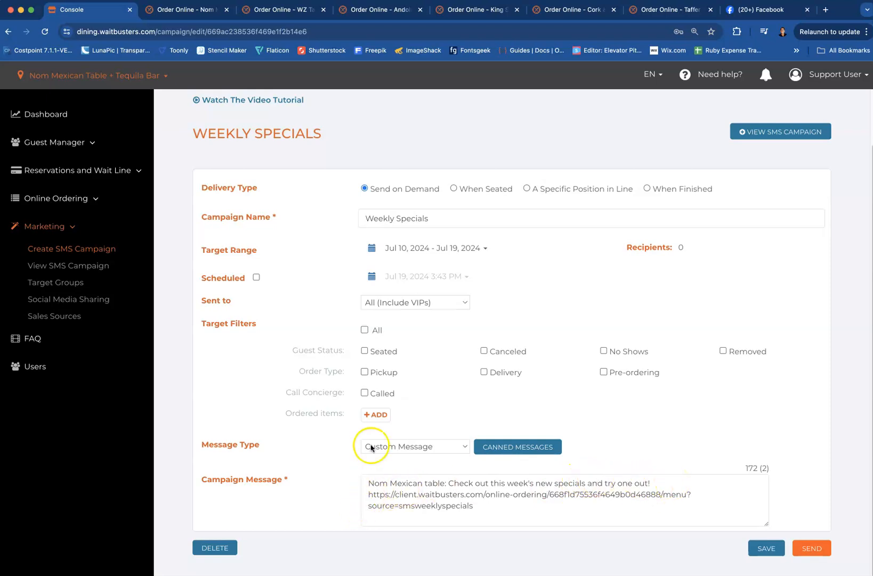
{"action": "left_click", "coordinate": [365, 373]}
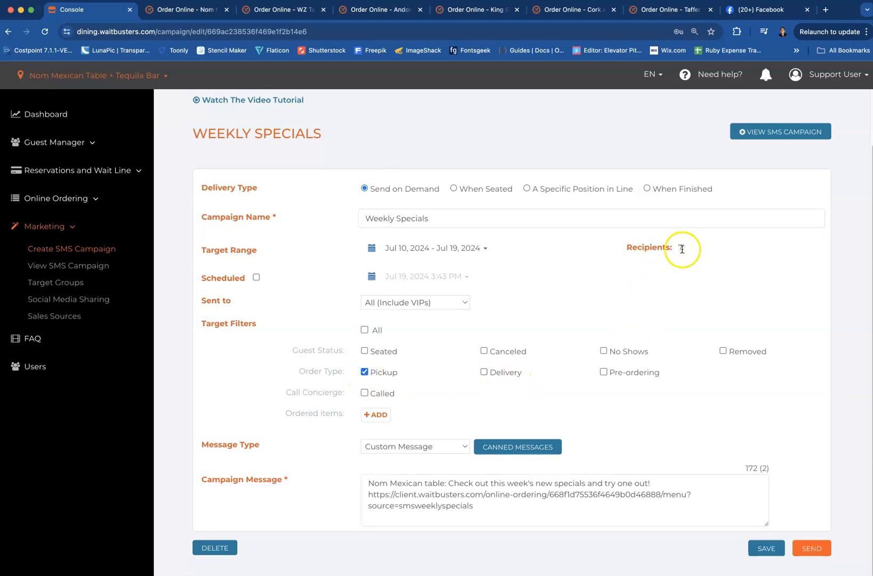
{"action": "left_click", "coordinate": [364, 372]}
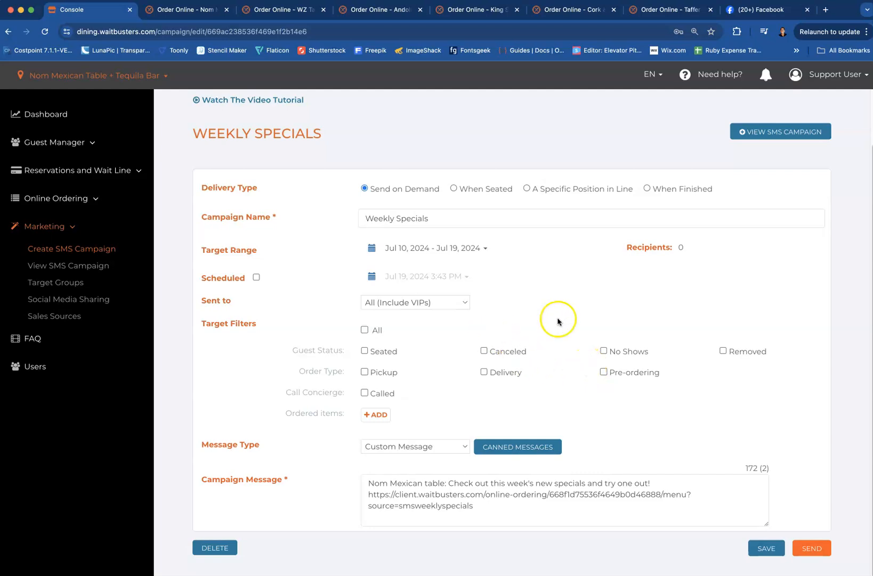
Open the online Orders list and find the order credited to the SMSWeeklyspecials source
{"action": "left_click", "coordinate": [94, 198]}
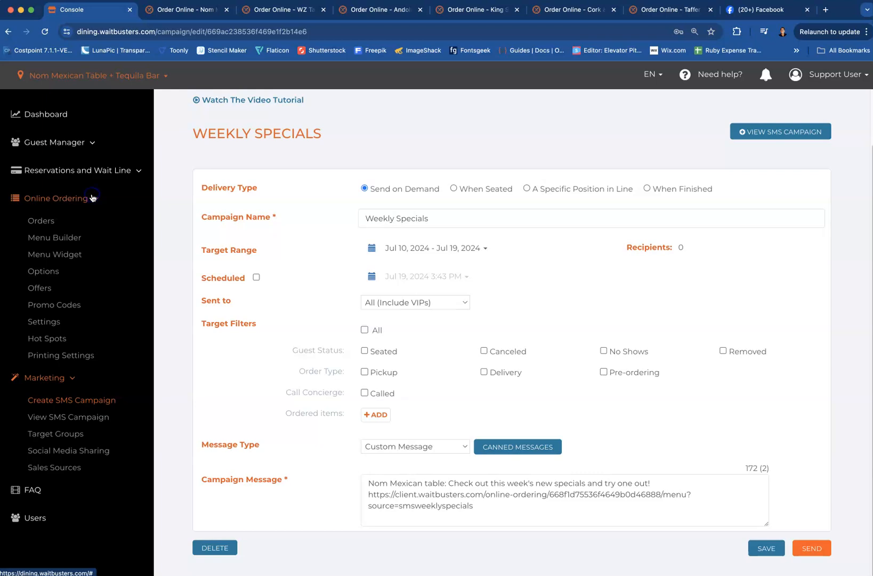
{"action": "left_click", "coordinate": [39, 221]}
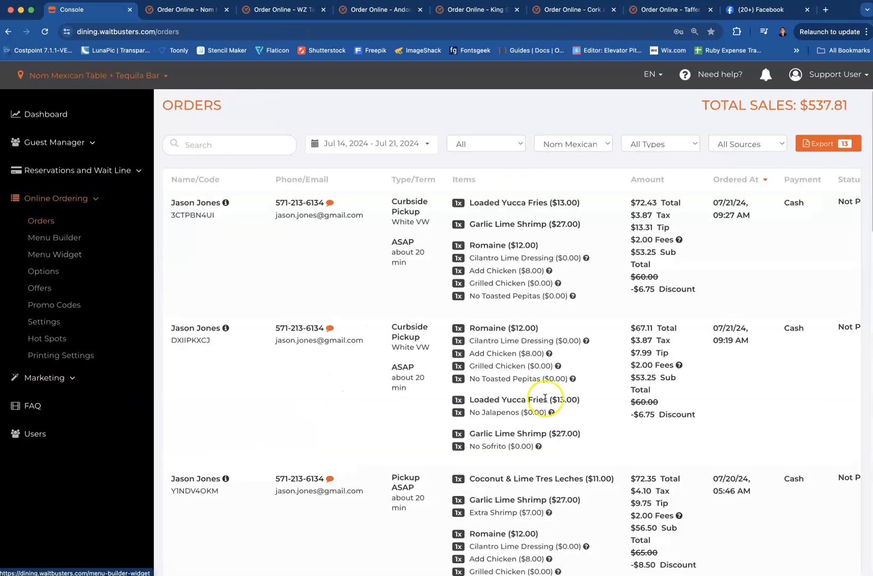
{"action": "scroll", "coordinate": [520, 421], "scroll_direction": "down", "scroll_amount": 10}
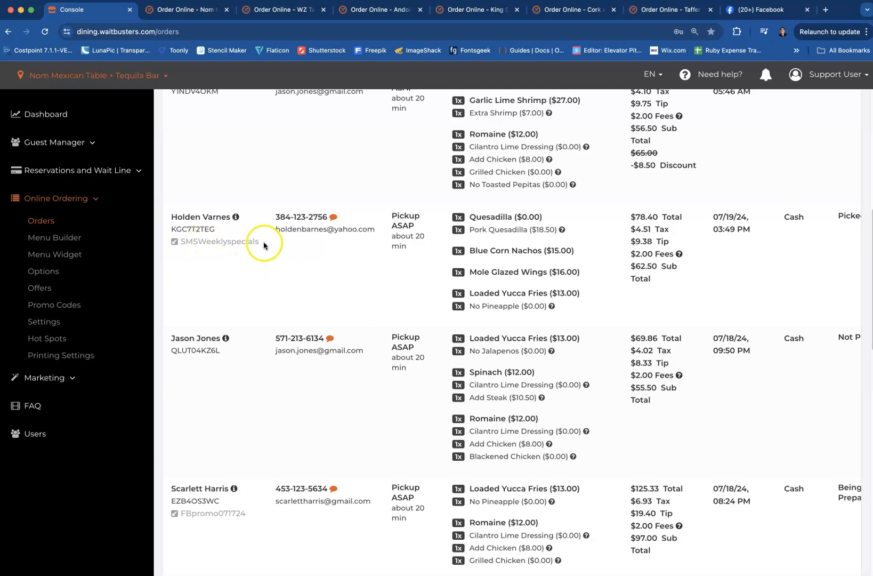
{"action": "left_click_drag", "start_coordinate": [261, 242], "coordinate": [191, 241]}
{"action": "left_click", "coordinate": [212, 269]}
Examine the total of the SMSWeeklyspecials order and look through the neighbouring orders
{"action": "scroll", "coordinate": [560, 291], "scroll_direction": "up", "scroll_amount": 2}
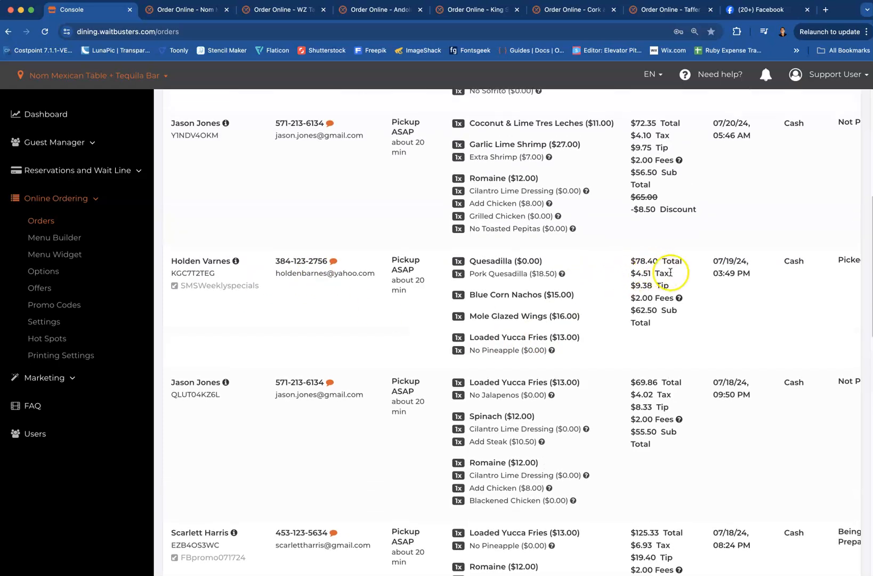
{"action": "left_click_drag", "start_coordinate": [688, 261], "coordinate": [622, 258]}
{"action": "left_click", "coordinate": [671, 262]}
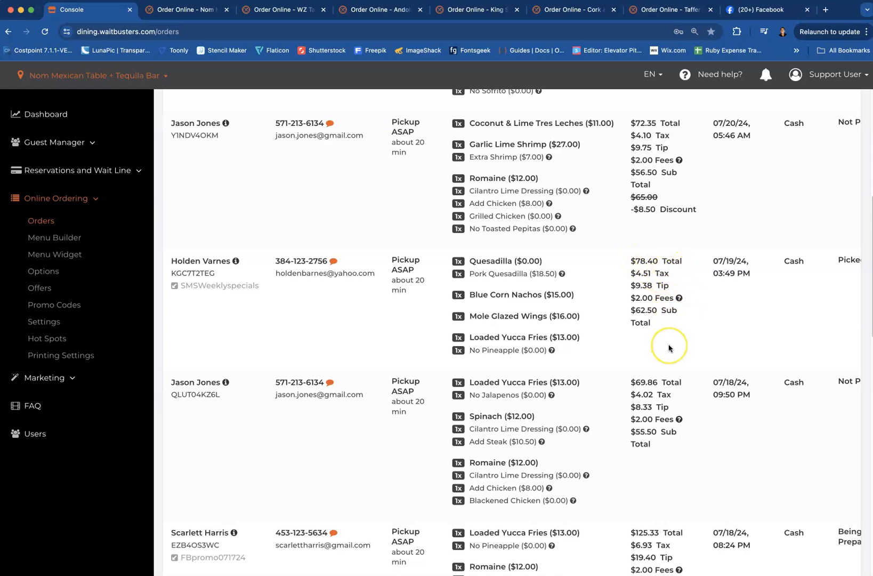
{"action": "scroll", "coordinate": [670, 347], "scroll_direction": "down", "scroll_amount": 3}
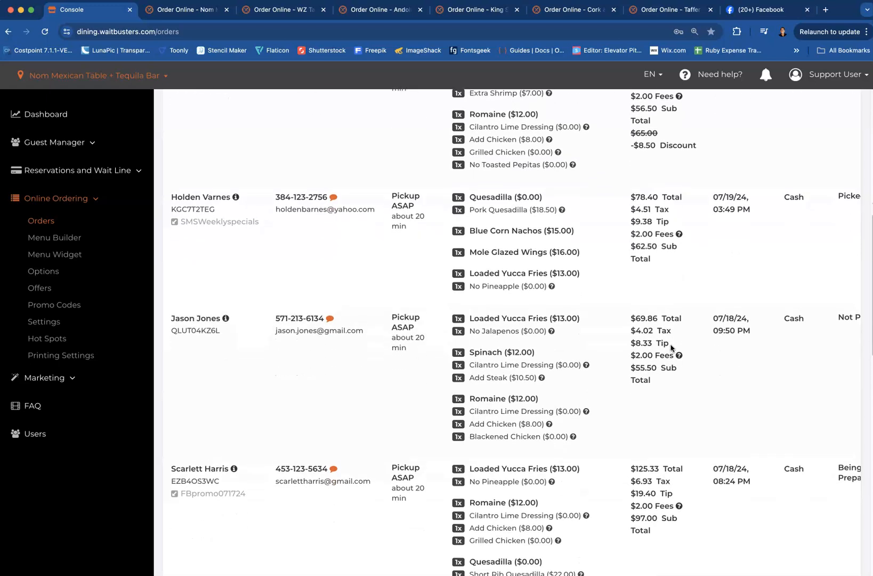
{"action": "scroll", "coordinate": [673, 348], "scroll_direction": "down", "scroll_amount": 4}
{"action": "scroll", "coordinate": [676, 349], "scroll_direction": "up", "scroll_amount": 6}
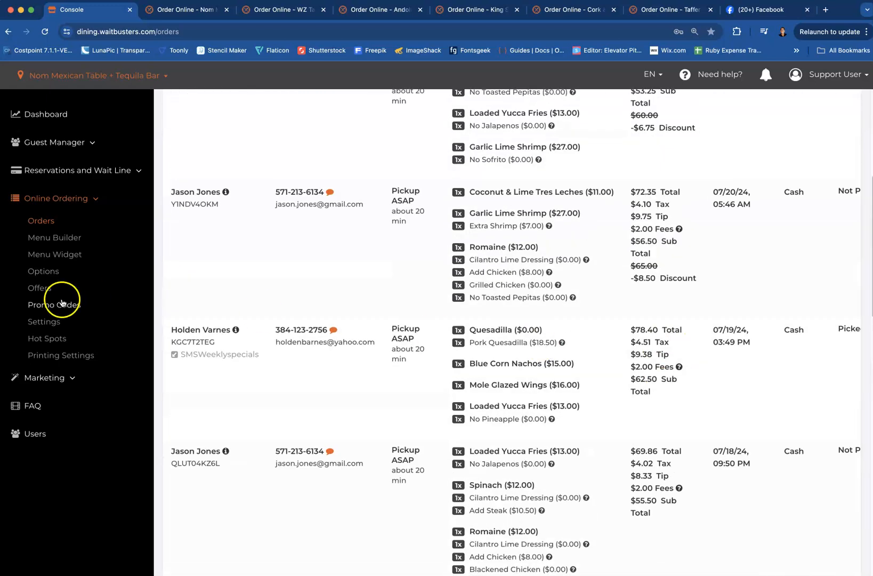
Review the Burrito campaign under Social Media Sharing and switch to Facebook, changing from the Waitbusters Dining page to the personal profile
{"action": "left_click", "coordinate": [69, 378]}
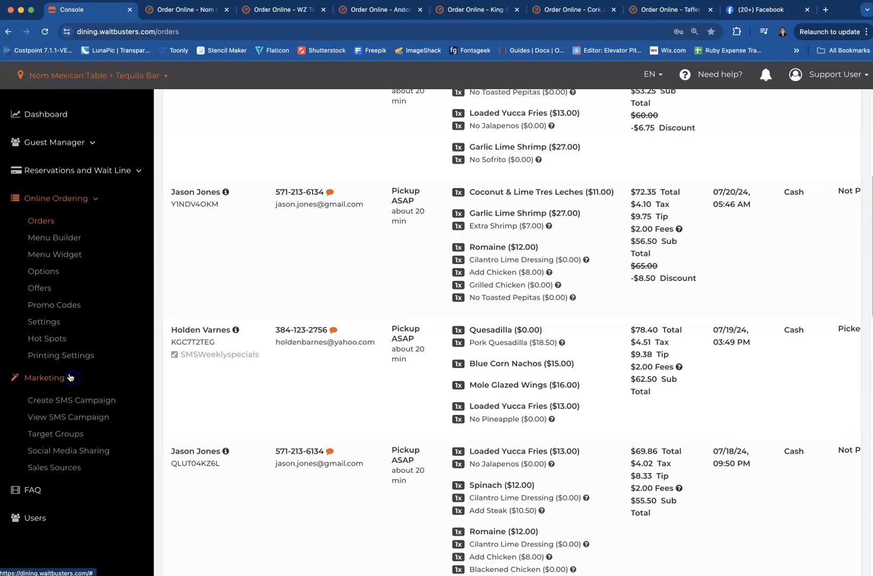
{"action": "left_click", "coordinate": [48, 452]}
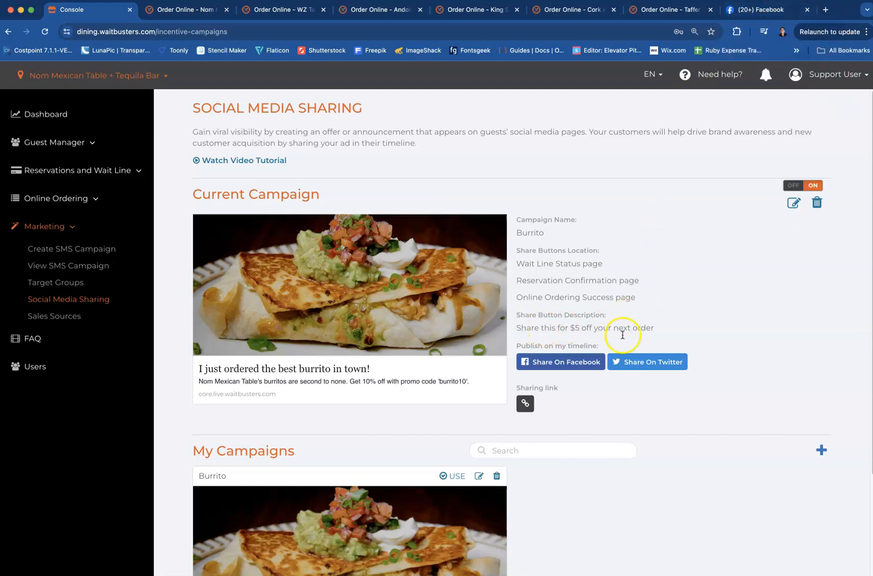
{"action": "left_click", "coordinate": [757, 13]}
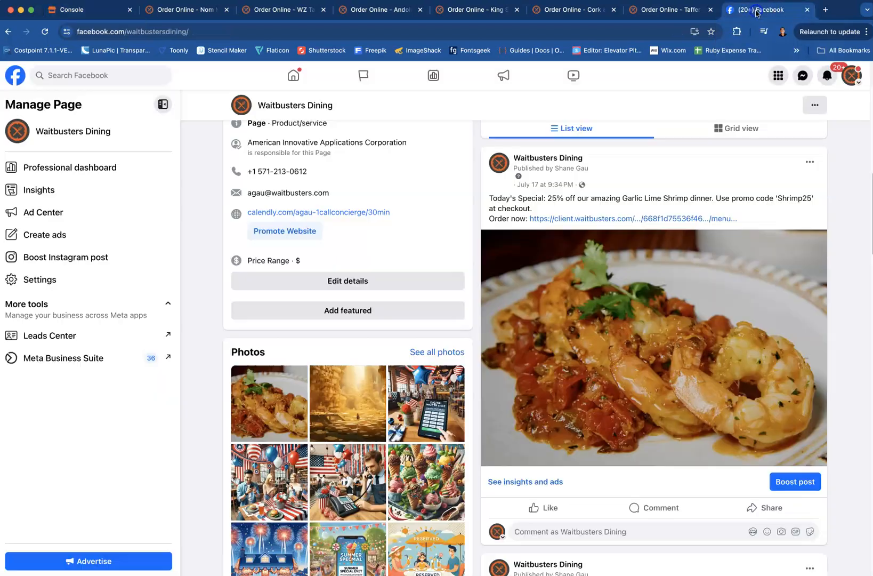
{"action": "left_click", "coordinate": [858, 85]}
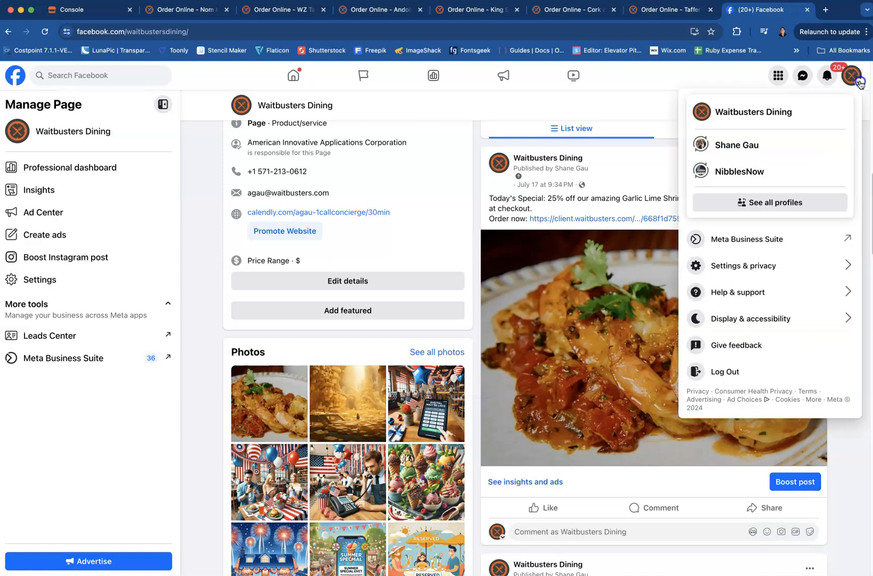
{"action": "left_click", "coordinate": [727, 140]}
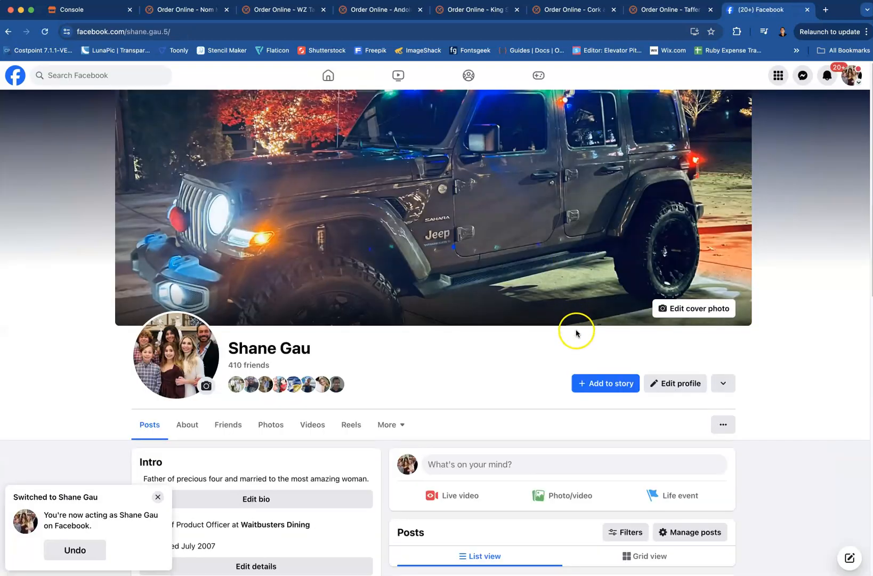
Find the shared burrito post on the profile, open its link and check the socialshare1 source in the menu's address
{"action": "scroll", "coordinate": [577, 331], "scroll_direction": "down", "scroll_amount": 6}
{"action": "scroll", "coordinate": [577, 332], "scroll_direction": "down", "scroll_amount": 3}
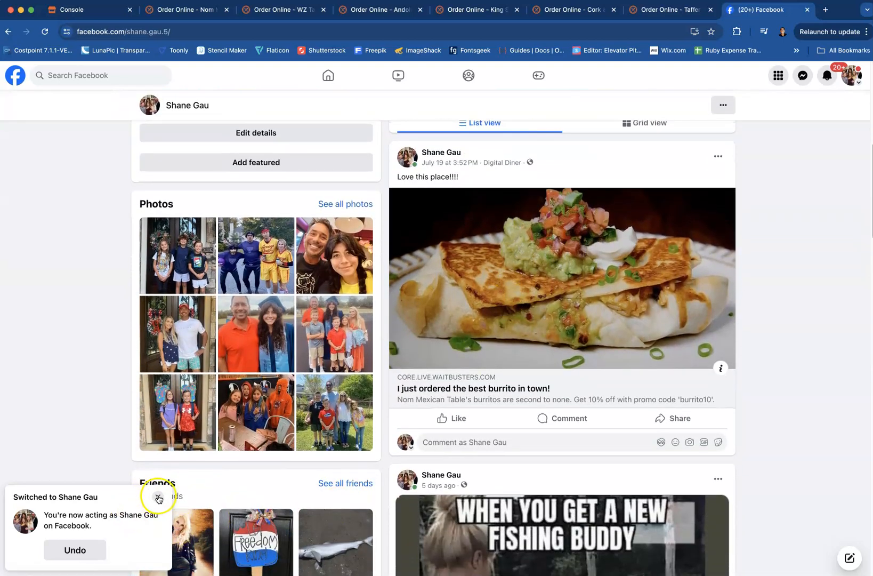
{"action": "left_click", "coordinate": [158, 497]}
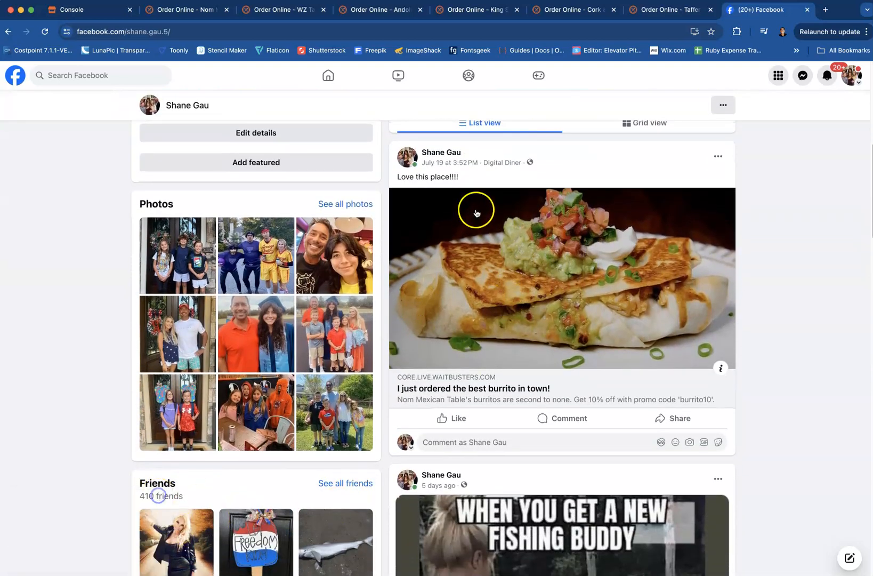
{"action": "left_click", "coordinate": [539, 393]}
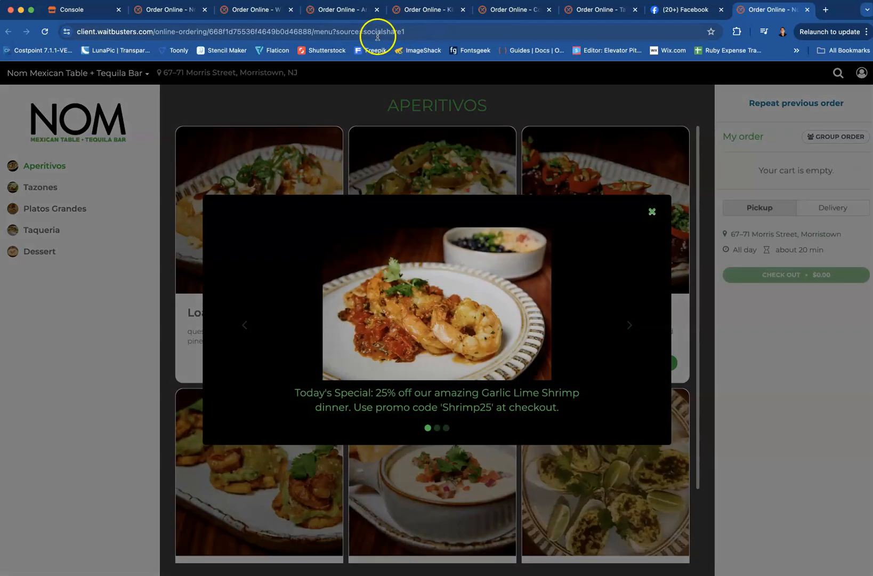
{"action": "left_click_drag", "start_coordinate": [364, 31], "coordinate": [413, 30]}
{"action": "left_click", "coordinate": [456, 33]}
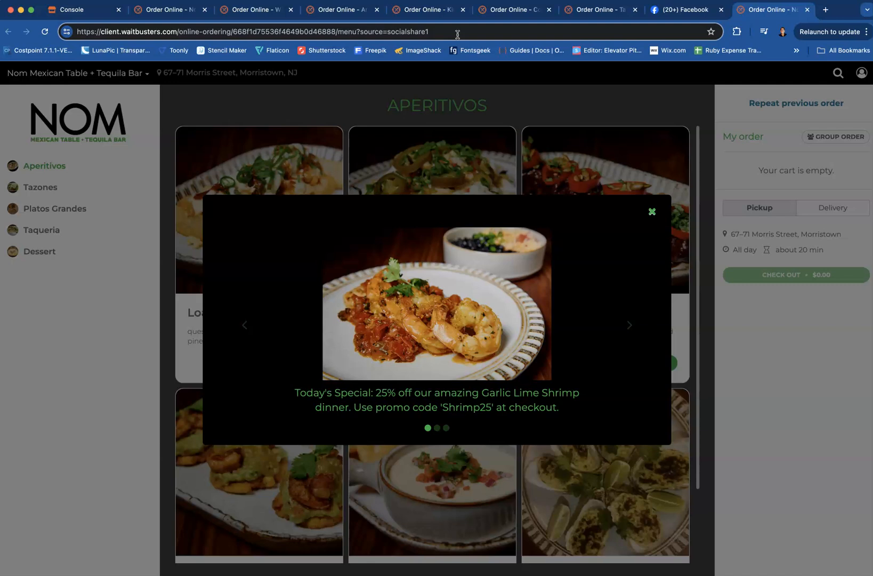
Return to the Console, open the online Orders list and filter it to the socialshare1 source
{"action": "left_click", "coordinate": [103, 10]}
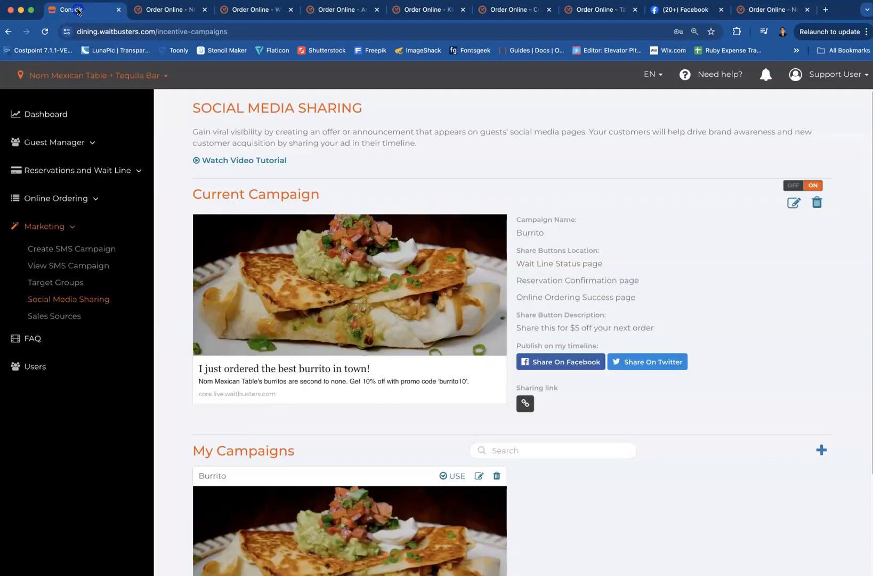
{"action": "left_click", "coordinate": [97, 199]}
{"action": "left_click", "coordinate": [37, 220]}
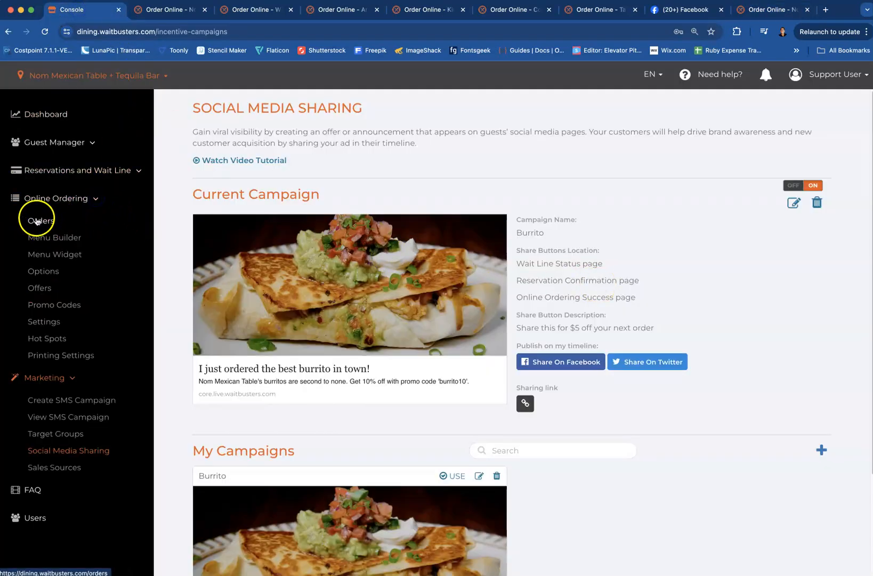
{"action": "scroll", "coordinate": [512, 354], "scroll_direction": "down", "scroll_amount": 3}
{"action": "scroll", "coordinate": [512, 355], "scroll_direction": "down", "scroll_amount": 4}
{"action": "scroll", "coordinate": [528, 336], "scroll_direction": "up", "scroll_amount": 7}
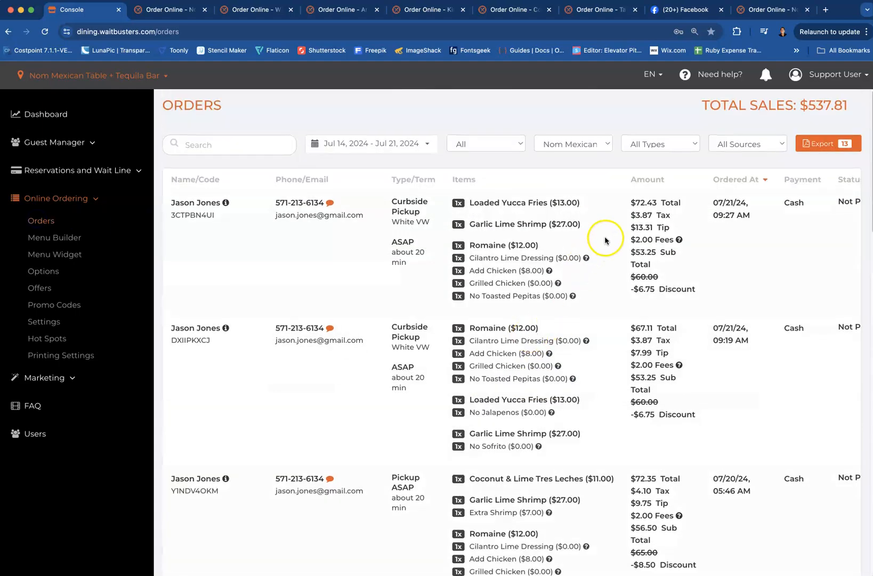
{"action": "left_click", "coordinate": [772, 144]}
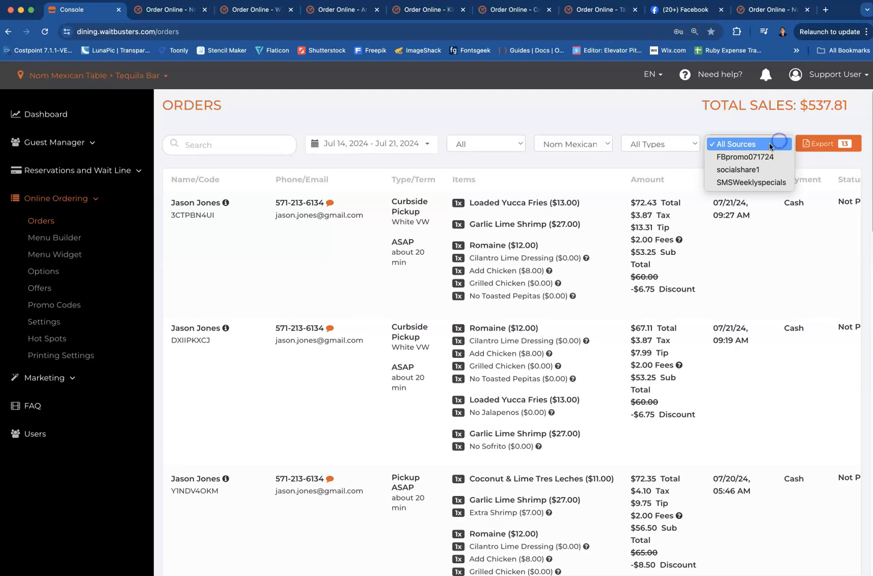
{"action": "left_click", "coordinate": [745, 170]}
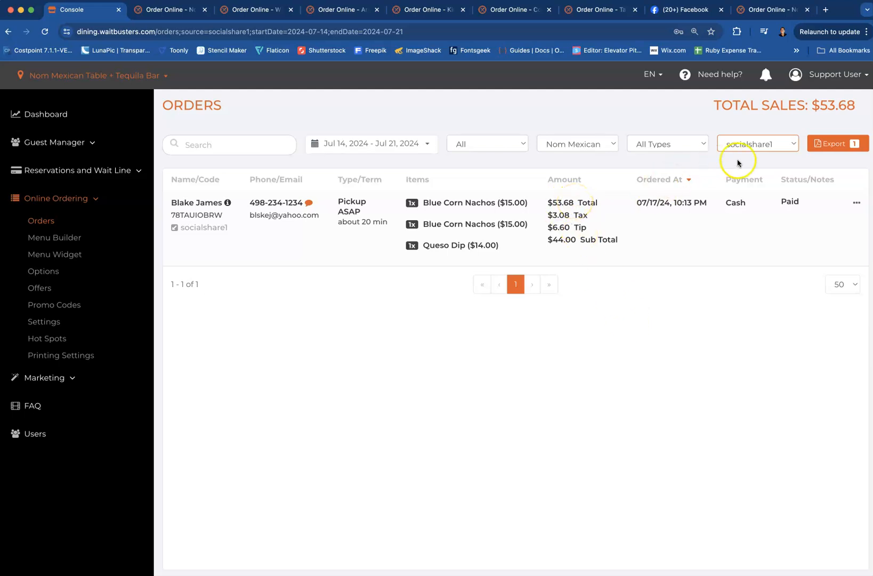
Filter the Orders list to the FBpromo071724 source and look through its orders
{"action": "left_click", "coordinate": [793, 143]}
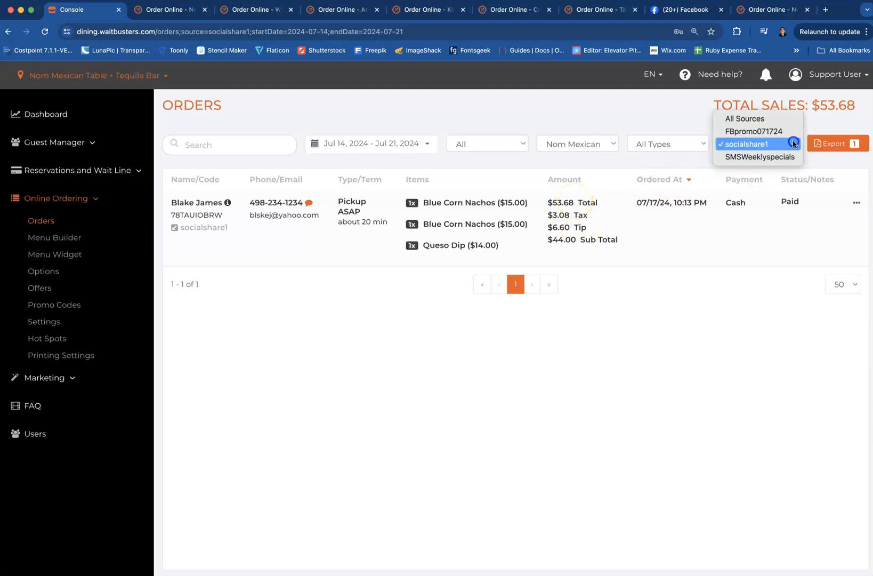
{"action": "left_click", "coordinate": [760, 132]}
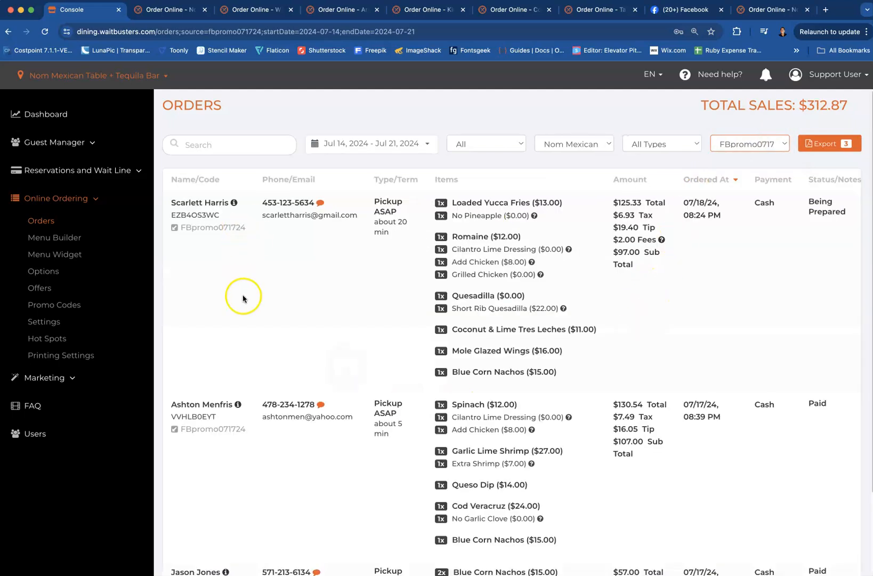
{"action": "scroll", "coordinate": [312, 312], "scroll_direction": "down", "scroll_amount": 3}
{"action": "scroll", "coordinate": [314, 312], "scroll_direction": "up", "scroll_amount": 3}
Switch to Nom Mexican Table's online ordering menu showing the Aperitivos
{"action": "left_click", "coordinate": [169, 9]}
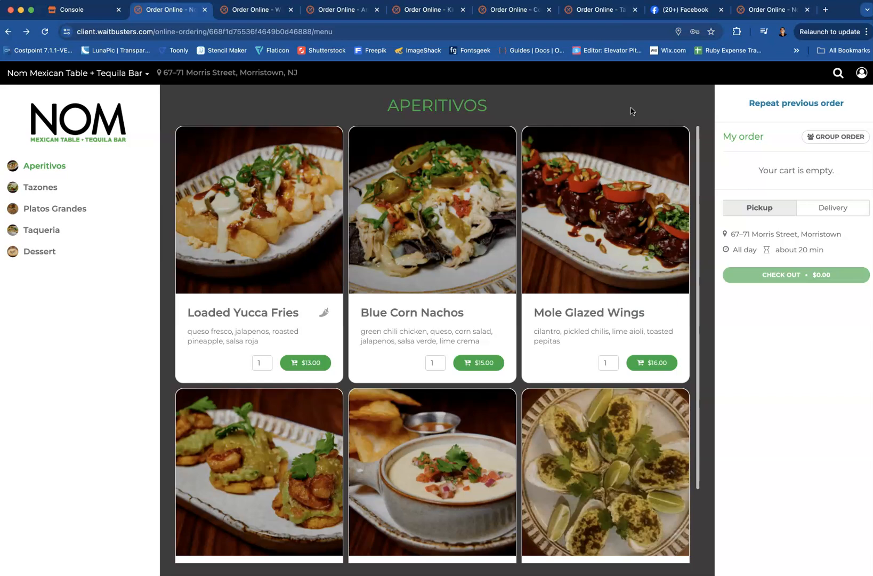
{"action": "left_click", "coordinate": [642, 113]}
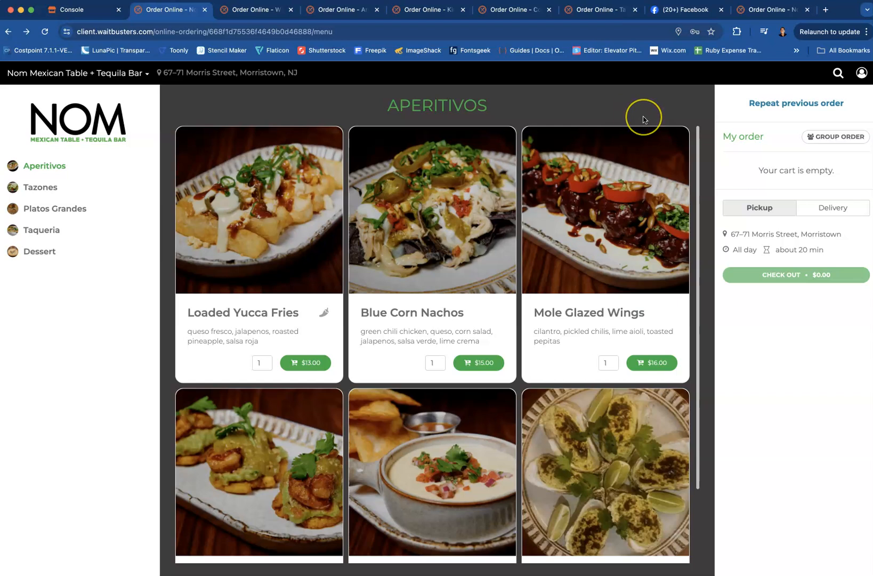